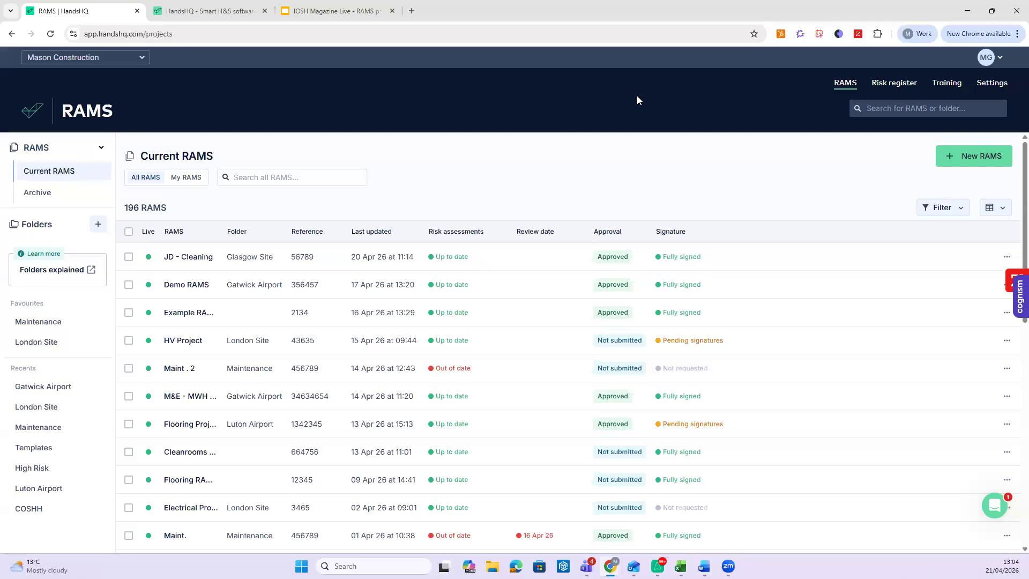
- Switch to the Dashboard overview through the organisation dropdown
{"action": "scroll", "coordinate": [298, 199], "scroll_direction": "down", "scroll_amount": 1}
{"action": "scroll", "coordinate": [139, 78], "scroll_direction": "up", "scroll_amount": 1}
{"action": "left_click", "coordinate": [94, 60]}
{"action": "left_click", "coordinate": [65, 81]}
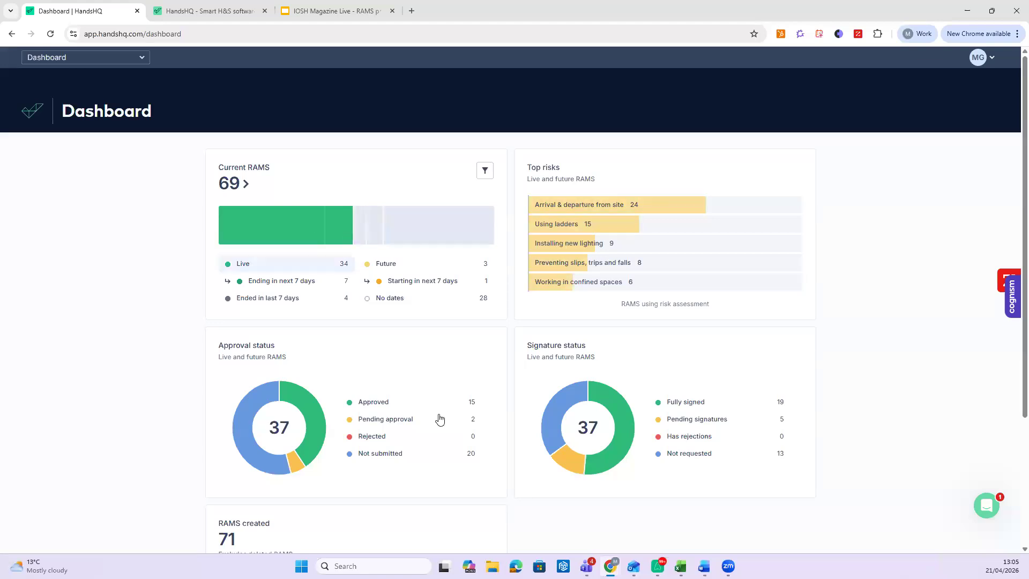
- Filter approvals to Not submitted, highlight Working in confined spaces, then switch to Mason Construction
{"action": "left_click", "coordinate": [390, 456]}
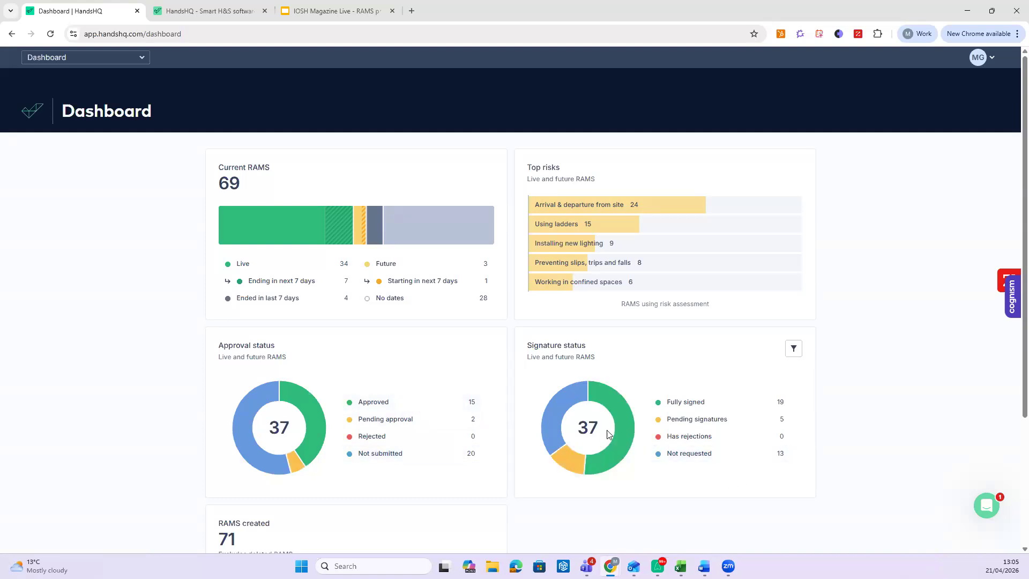
{"action": "left_click", "coordinate": [656, 287]}
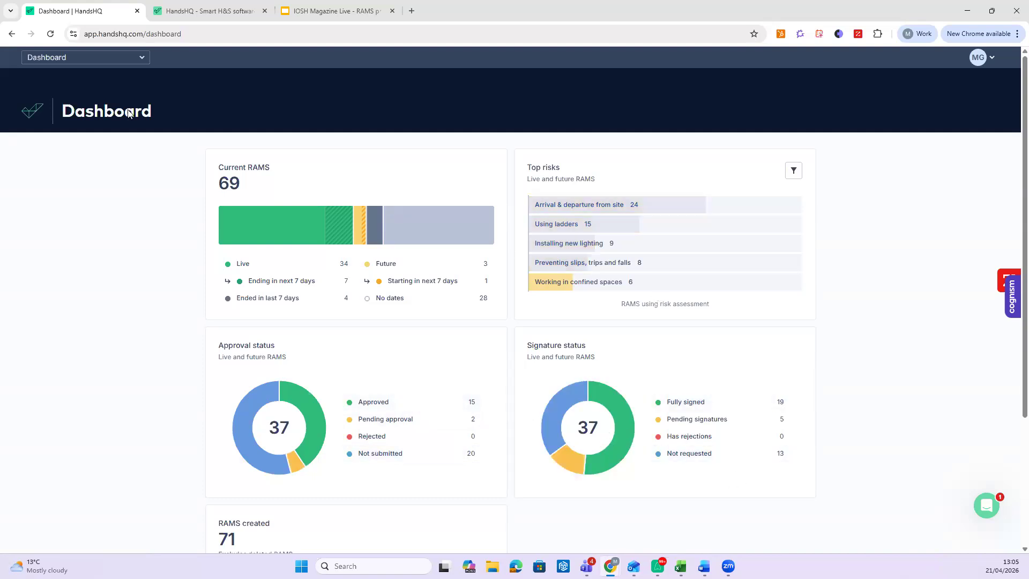
{"action": "left_click", "coordinate": [83, 57]}
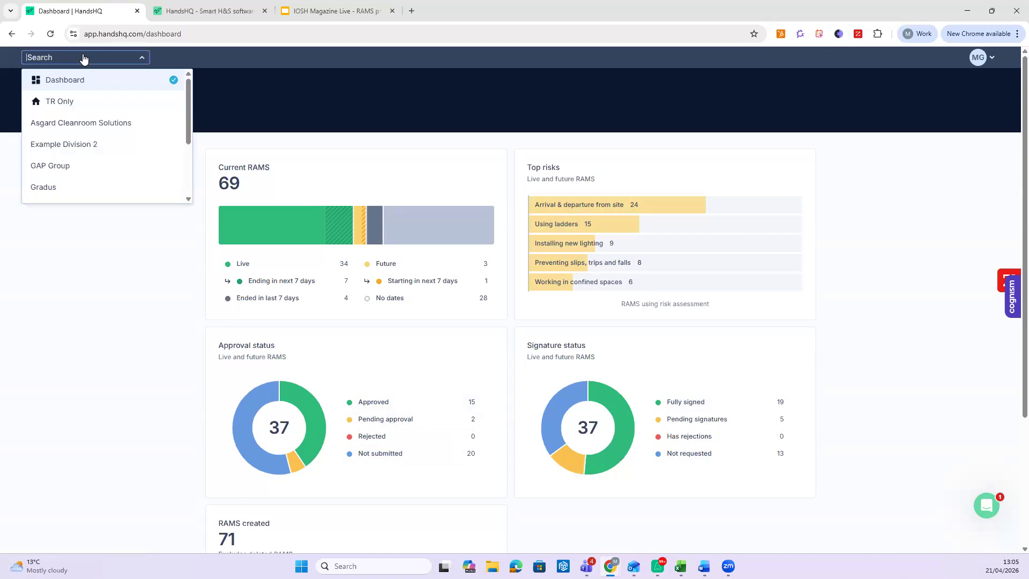
{"action": "scroll", "coordinate": [79, 119], "scroll_direction": "down", "scroll_amount": 5}
{"action": "left_click", "coordinate": [76, 126]}
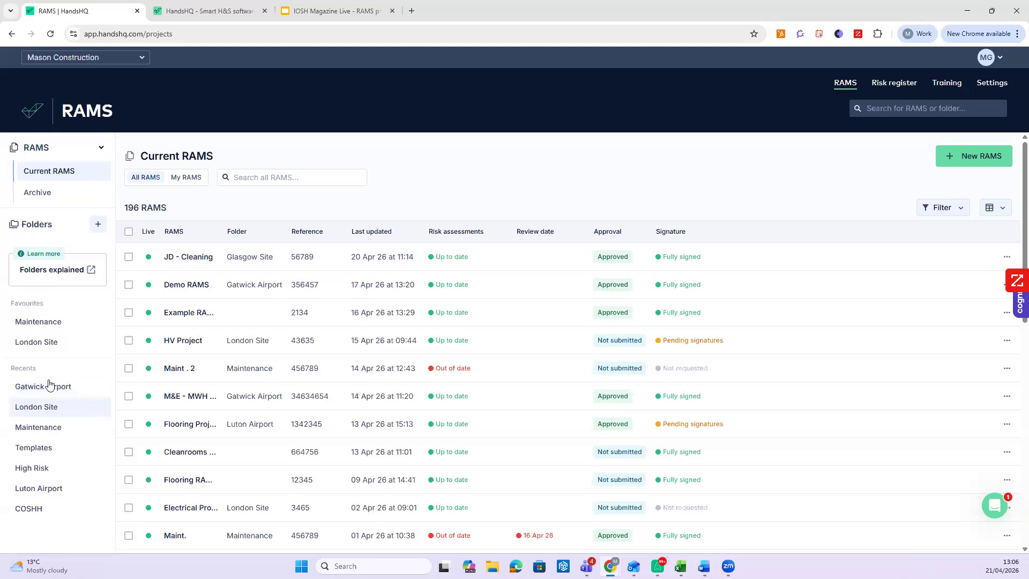
- Open the Gatwick Airport folder, close the IOSH Magazine tab, and start a new RAMS there
{"action": "left_click", "coordinate": [50, 386]}
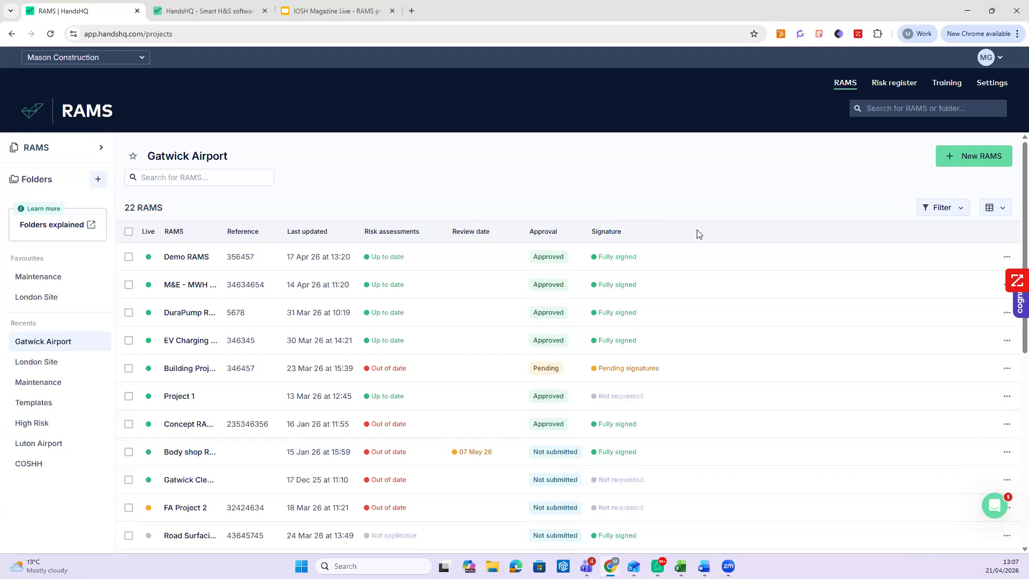
{"action": "left_click", "coordinate": [392, 11]}
{"action": "left_click", "coordinate": [981, 159]}
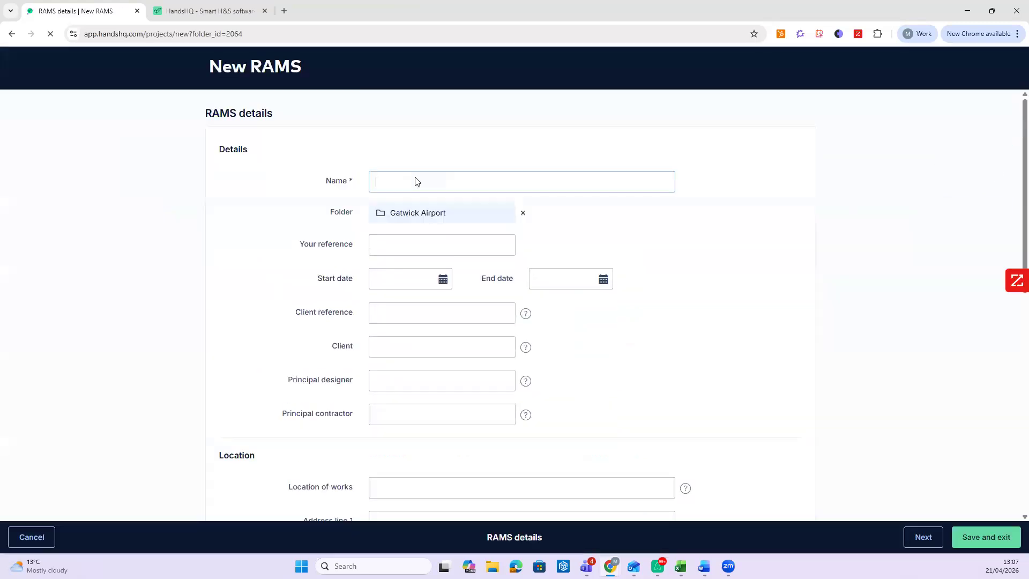
- Name the RAMS 'Webinar RAMS' in the Gatwick Airport folder with reference 456789
{"action": "left_click", "coordinate": [524, 215]}
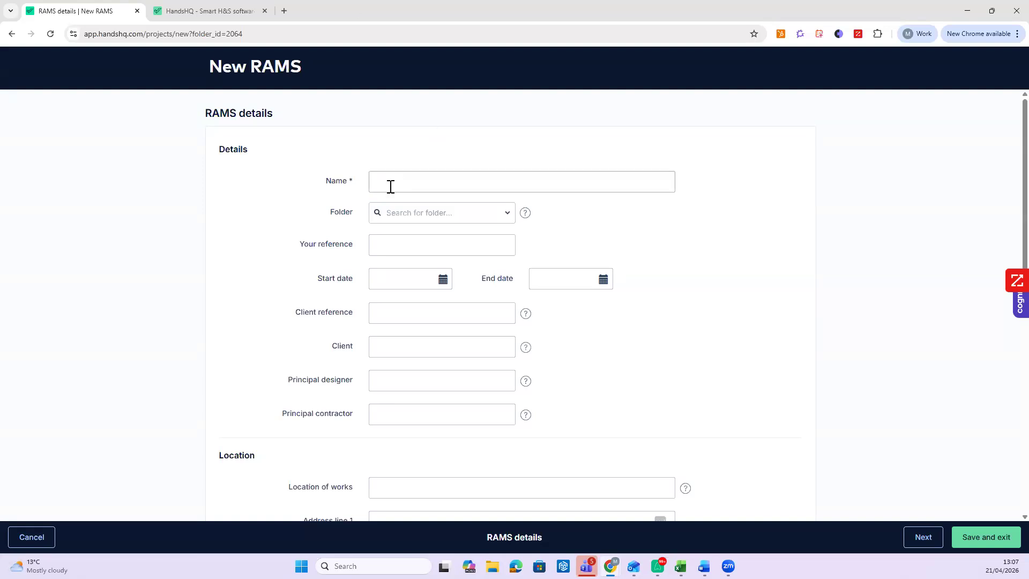
{"action": "left_click", "coordinate": [423, 180]}
{"action": "type", "text": "Webinar RAMS"}
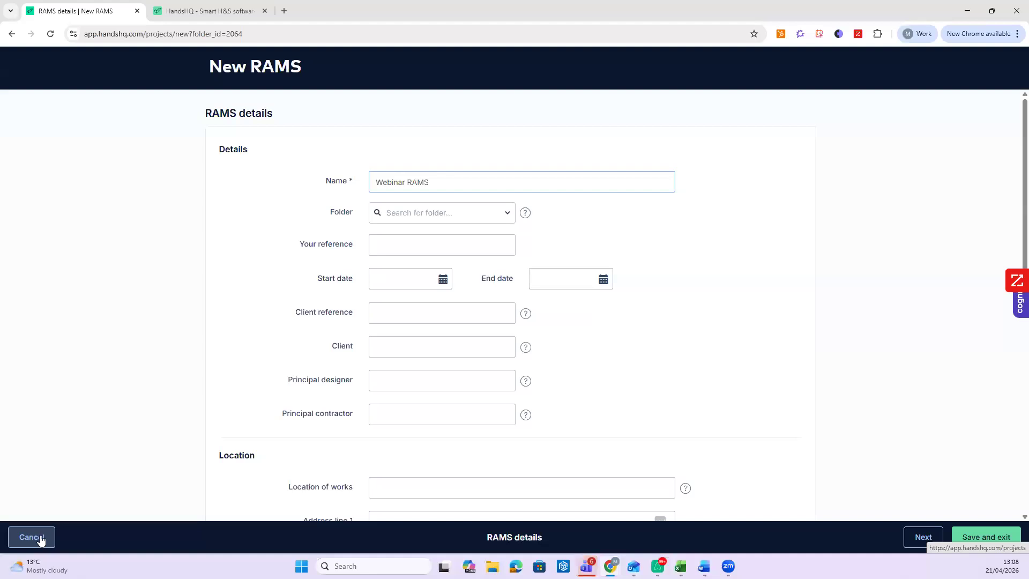
{"action": "key", "text": "Tab"}
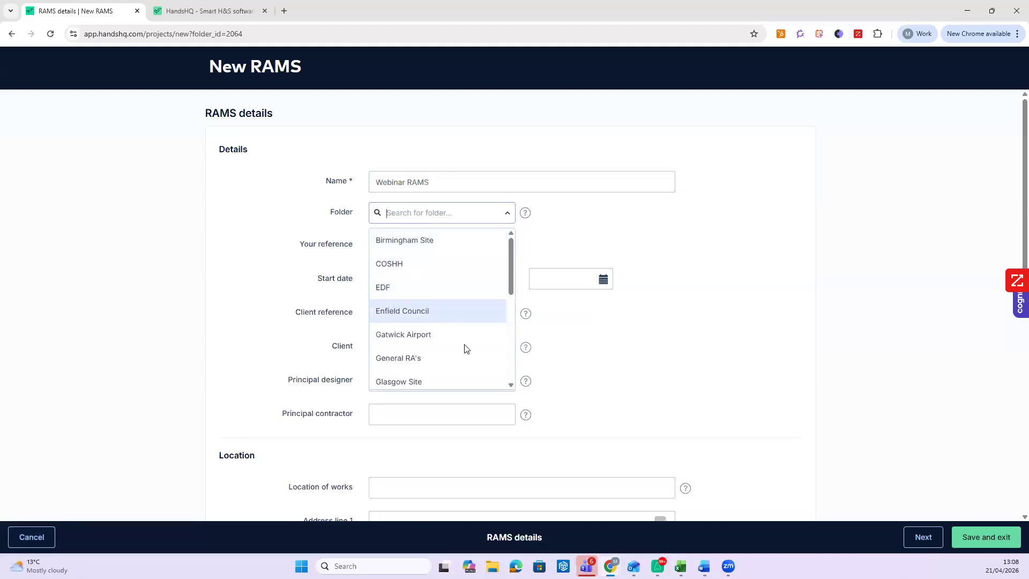
{"action": "left_click", "coordinate": [440, 333]}
{"action": "left_click", "coordinate": [405, 260]}
{"action": "type", "text": "456789"}
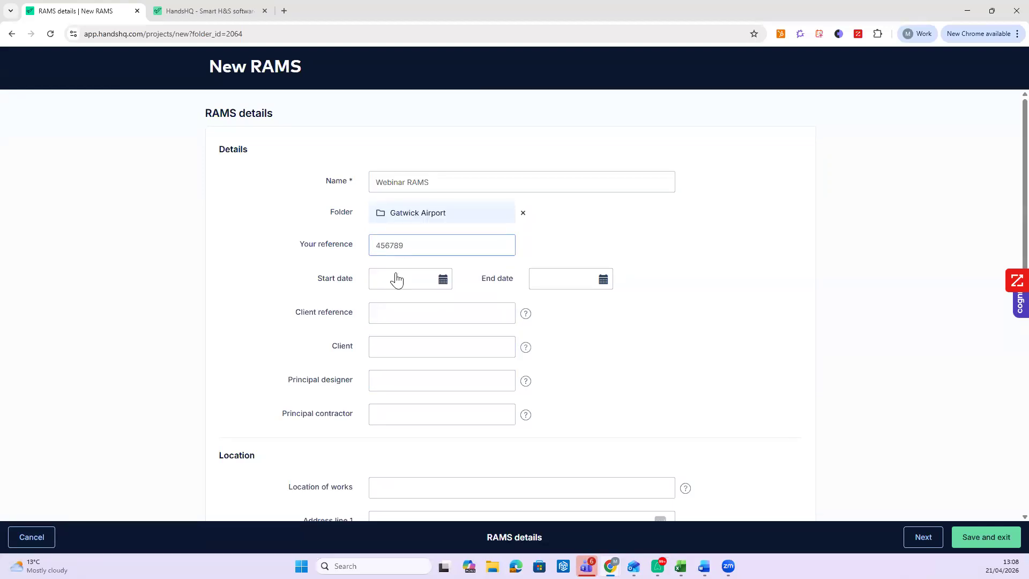
- Set the start date to 05/05/2026 and the end date to 16/07/2026
{"action": "left_click", "coordinate": [397, 280]}
{"action": "left_click", "coordinate": [501, 309]}
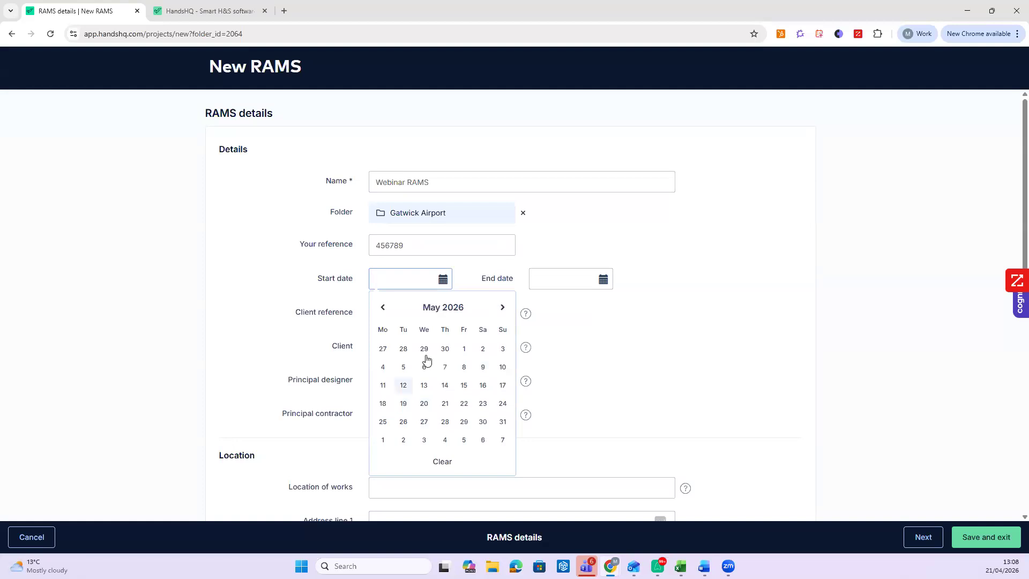
{"action": "left_click", "coordinate": [404, 367]}
{"action": "left_click", "coordinate": [563, 282]}
{"action": "left_click", "coordinate": [663, 305]}
{"action": "left_click", "coordinate": [663, 305]}
{"action": "left_click", "coordinate": [604, 384]}
- Enter client HandsHQ and location of works Smith Street
{"action": "left_click", "coordinate": [398, 348]}
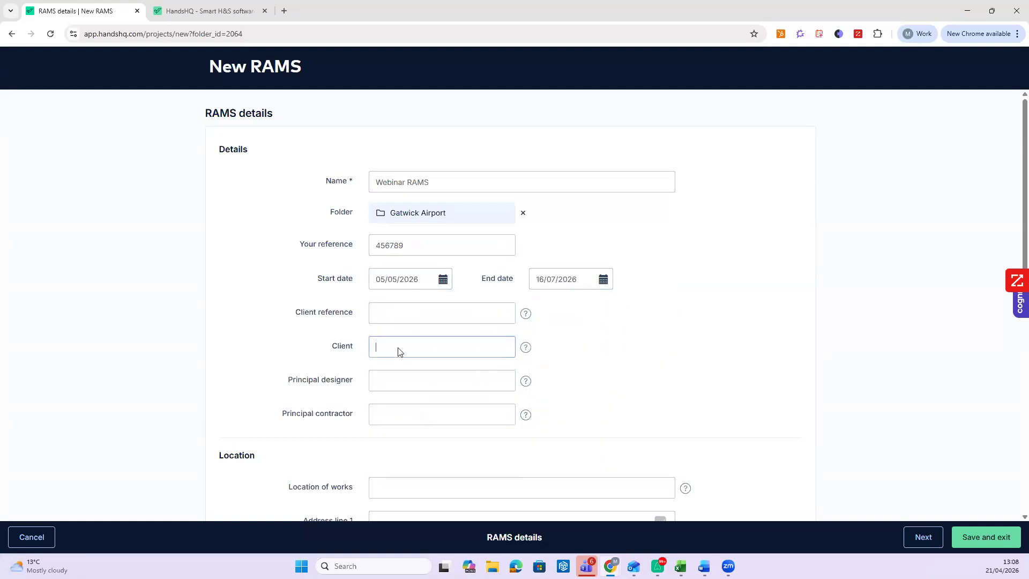
{"action": "type", "text": "HandsHQ"}
{"action": "scroll", "coordinate": [427, 346], "scroll_direction": "down", "scroll_amount": 3}
{"action": "left_click", "coordinate": [406, 333]}
{"action": "type", "text": "Smith Street"}
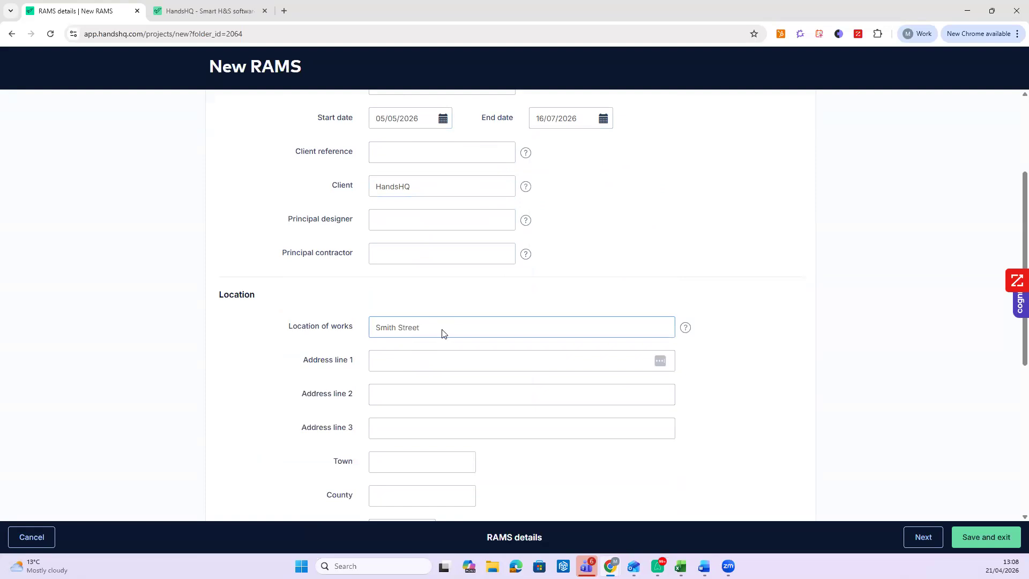
{"action": "scroll", "coordinate": [429, 348], "scroll_direction": "down", "scroll_amount": 3}
- Enter the site postcode and select Chelsea and Westminster Hospital as the nearest A&E
{"action": "left_click", "coordinate": [421, 369]}
{"action": "type", "text": "sw3 6qs"}
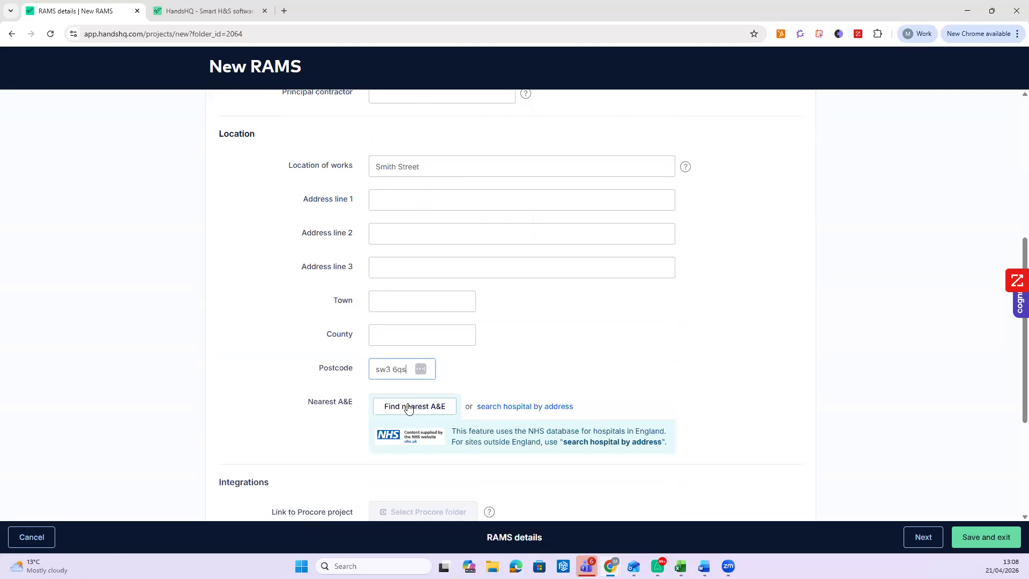
{"action": "left_click", "coordinate": [407, 406]}
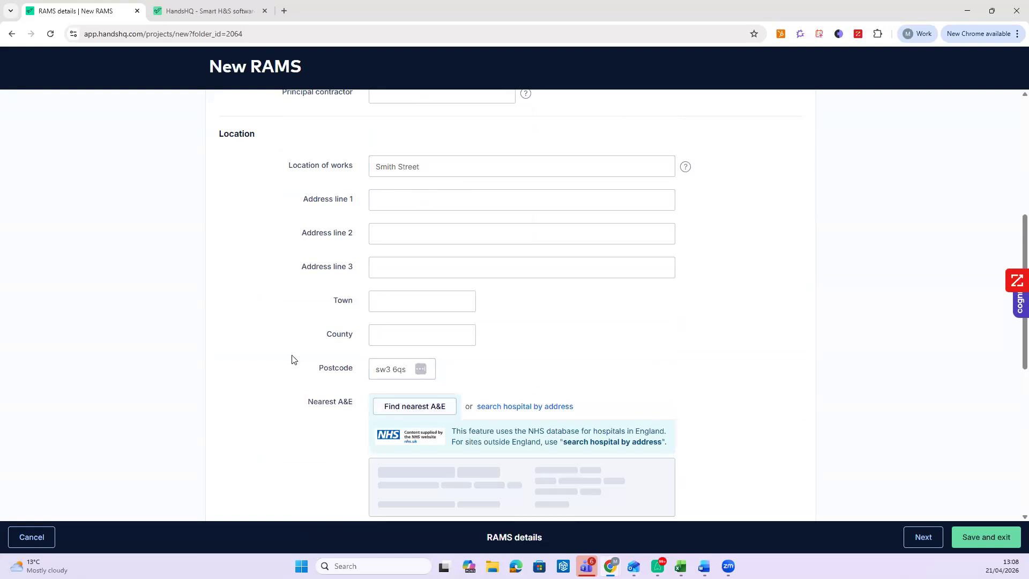
{"action": "scroll", "coordinate": [308, 366], "scroll_direction": "down", "scroll_amount": 1}
{"action": "scroll", "coordinate": [308, 366], "scroll_direction": "down", "scroll_amount": 1}
{"action": "left_click", "coordinate": [635, 370]}
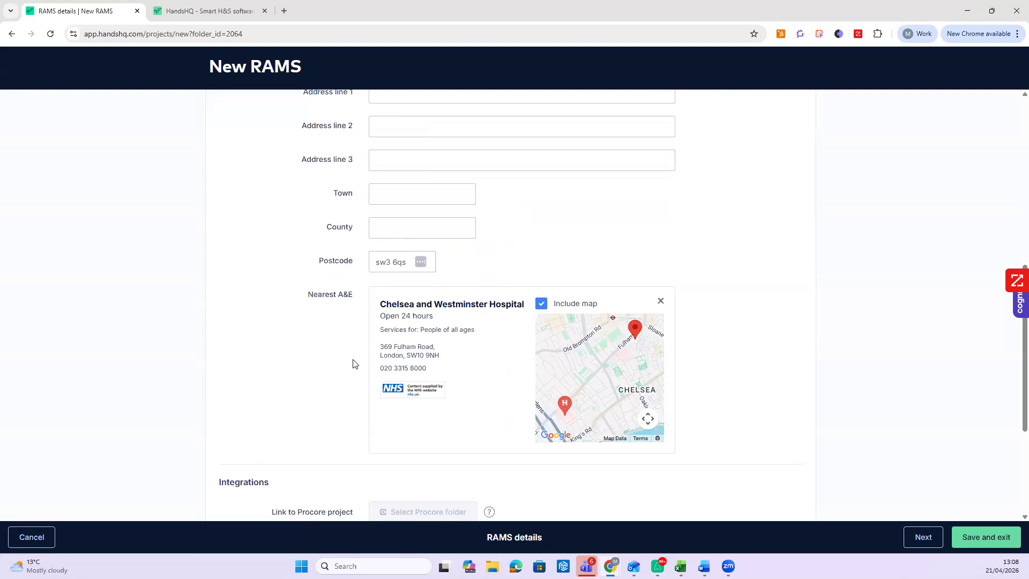
{"action": "scroll", "coordinate": [727, 299], "scroll_direction": "up", "scroll_amount": 4}
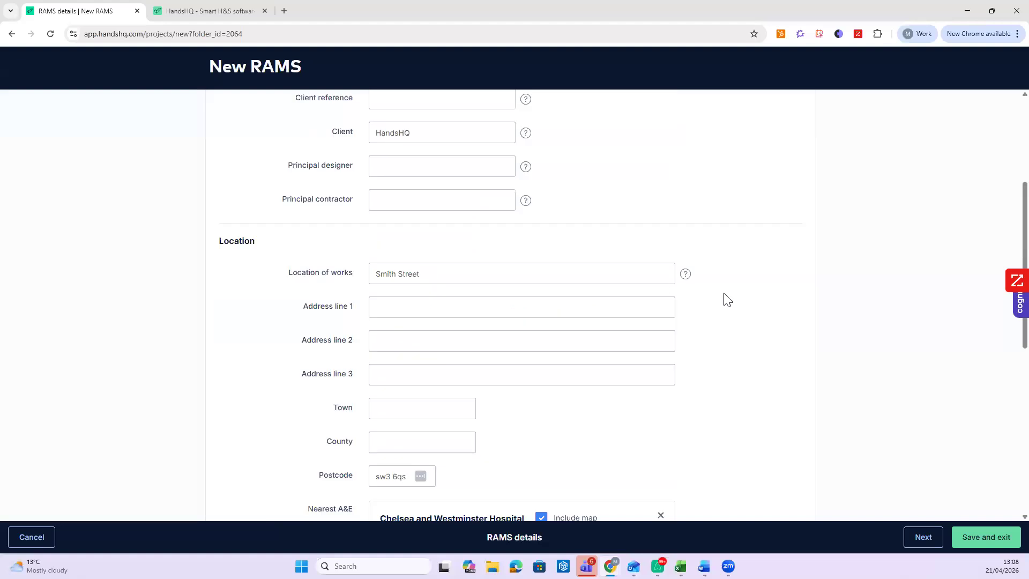
{"action": "scroll", "coordinate": [665, 289], "scroll_direction": "up", "scroll_amount": 2}
- Move to Risk assessment and add Arrival & departure from site, opening it for editing
{"action": "left_click", "coordinate": [920, 538]}
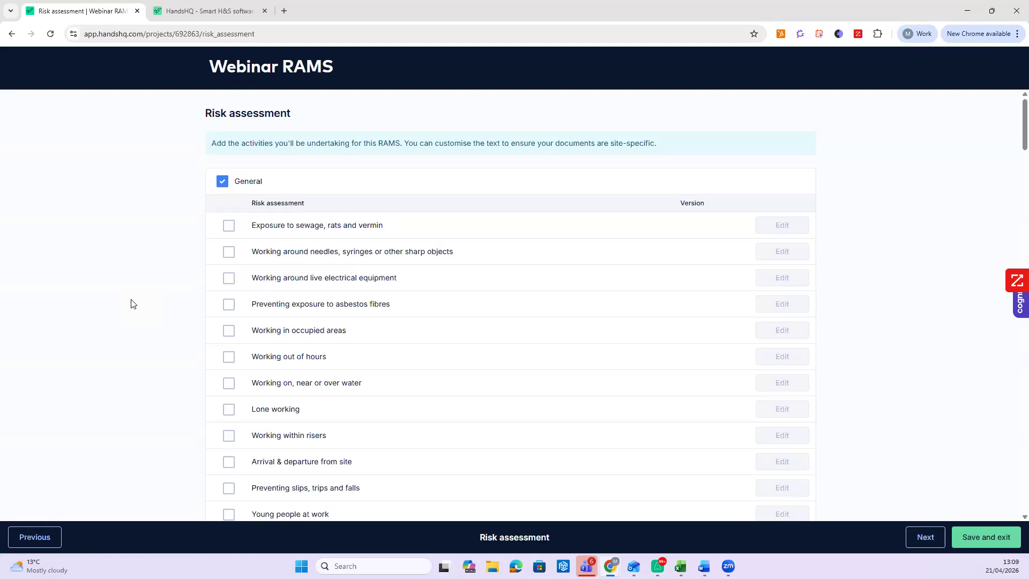
{"action": "scroll", "coordinate": [152, 290], "scroll_direction": "down", "scroll_amount": 3}
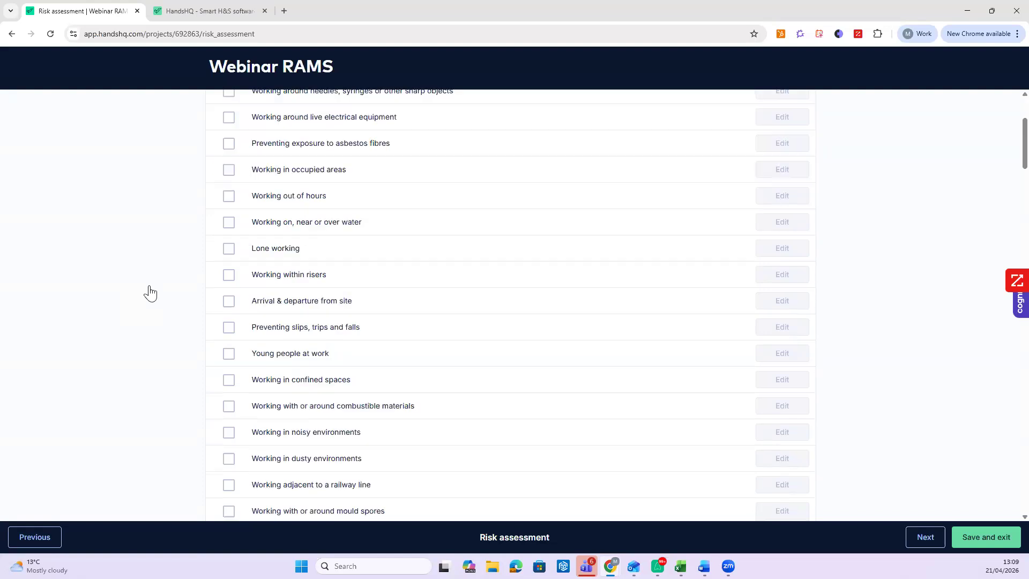
{"action": "scroll", "coordinate": [304, 294], "scroll_direction": "up", "scroll_amount": 3}
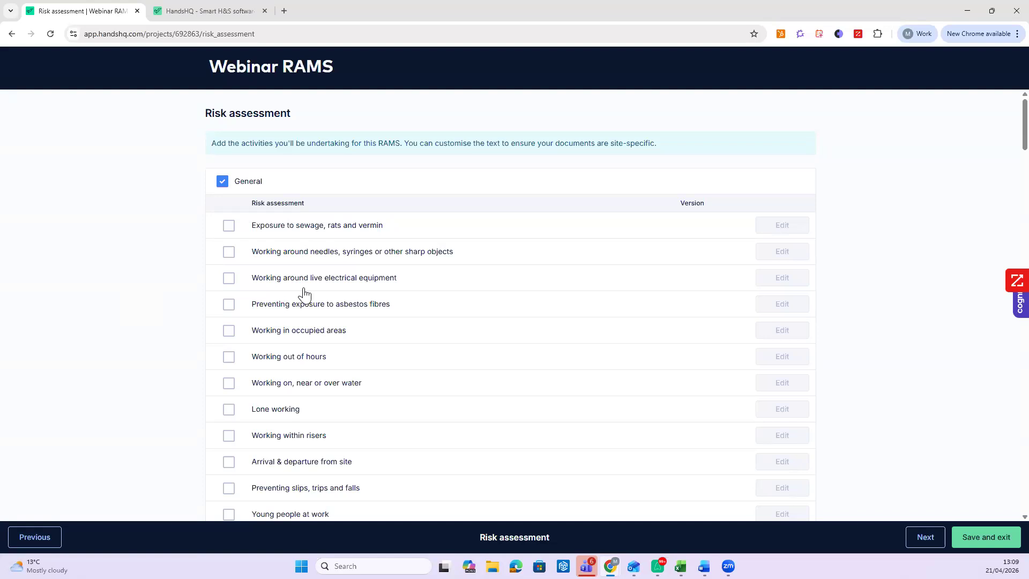
{"action": "scroll", "coordinate": [126, 329], "scroll_direction": "down", "scroll_amount": 2}
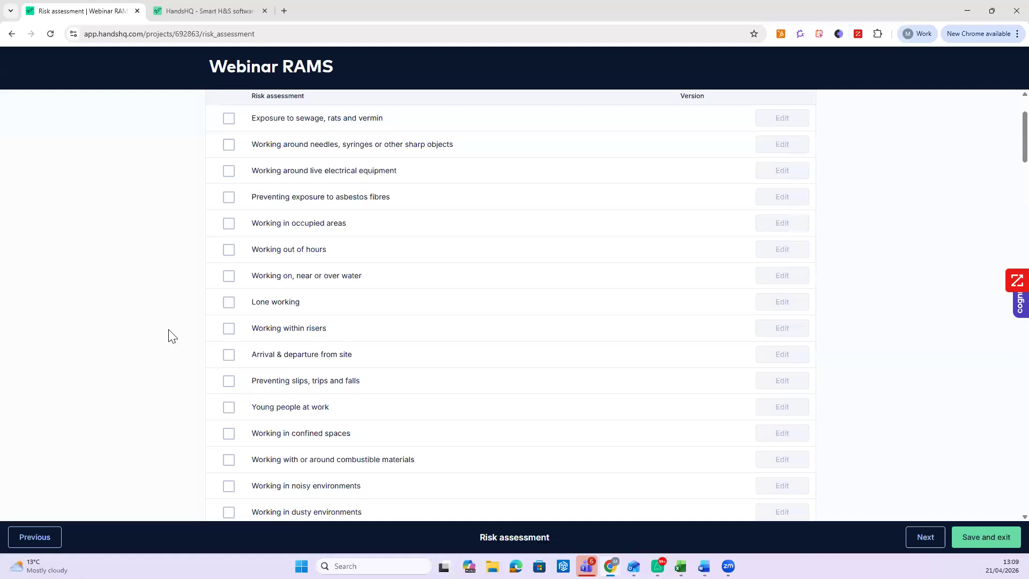
{"action": "scroll", "coordinate": [182, 299], "scroll_direction": "down", "scroll_amount": 1}
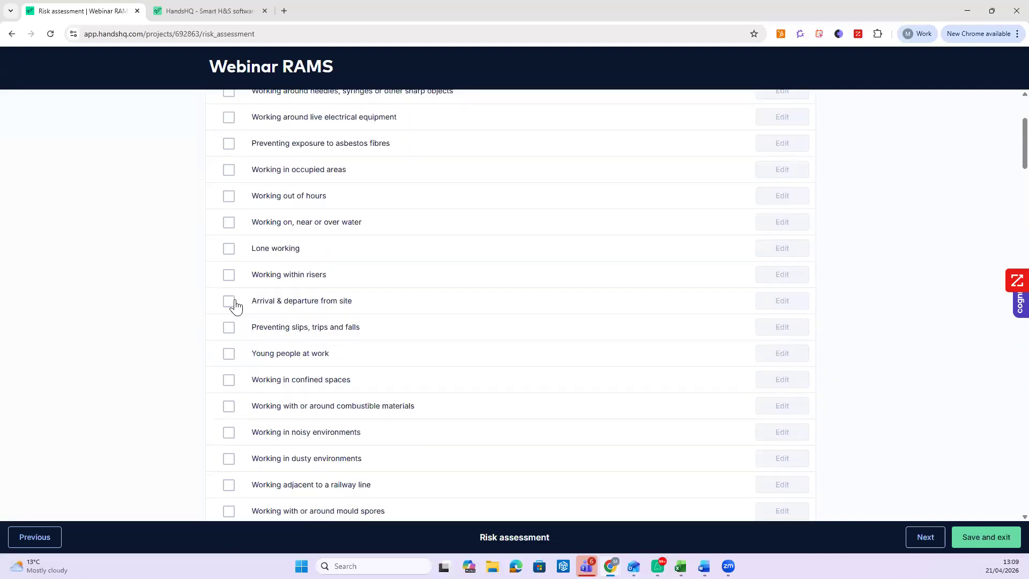
{"action": "left_click", "coordinate": [230, 301]}
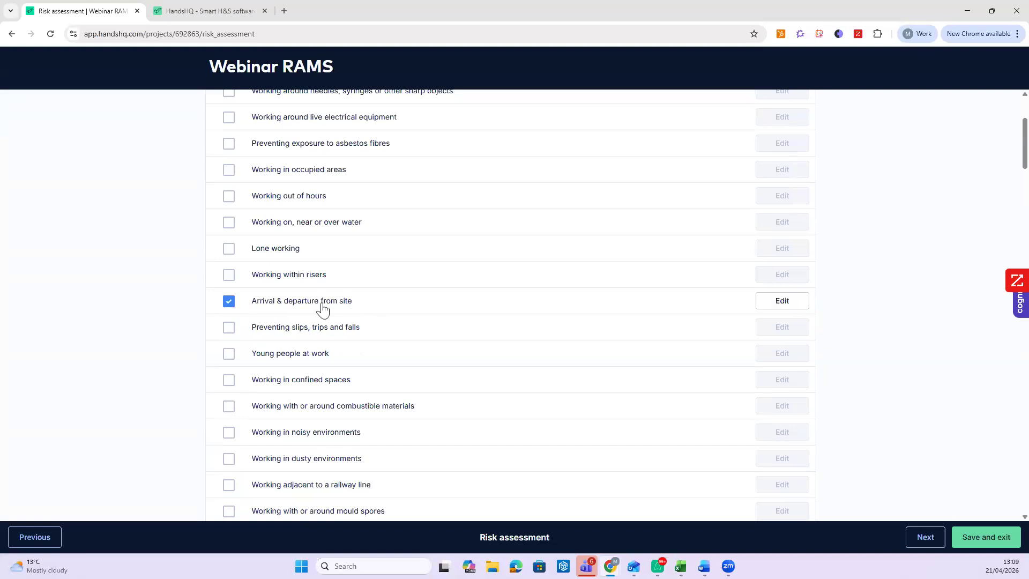
{"action": "left_click", "coordinate": [783, 304]}
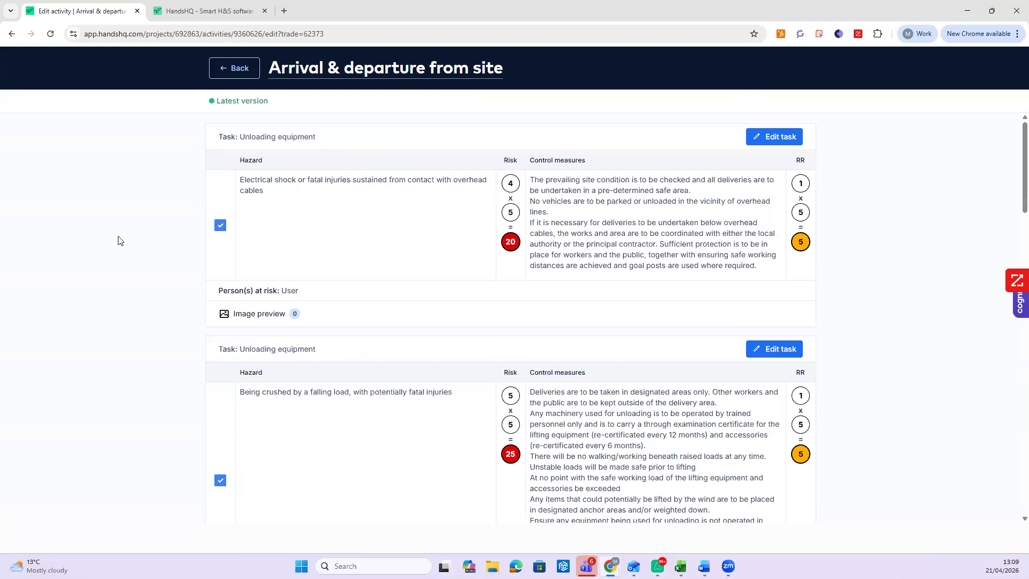
- Exclude the overhead cables hazard from the activity
{"action": "left_click", "coordinate": [220, 226]}
{"action": "scroll", "coordinate": [195, 248], "scroll_direction": "down", "scroll_amount": 5}
{"action": "scroll", "coordinate": [231, 258], "scroll_direction": "up", "scroll_amount": 3}
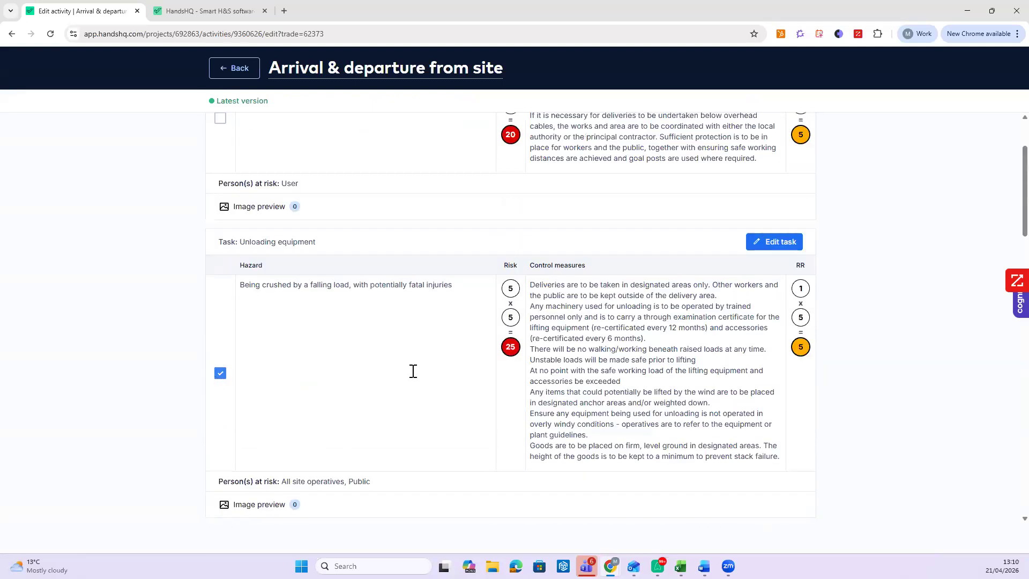
- Append 'on smith street' to the Unloading equipment task name and its falling-load hazard description
{"action": "left_click", "coordinate": [747, 247]}
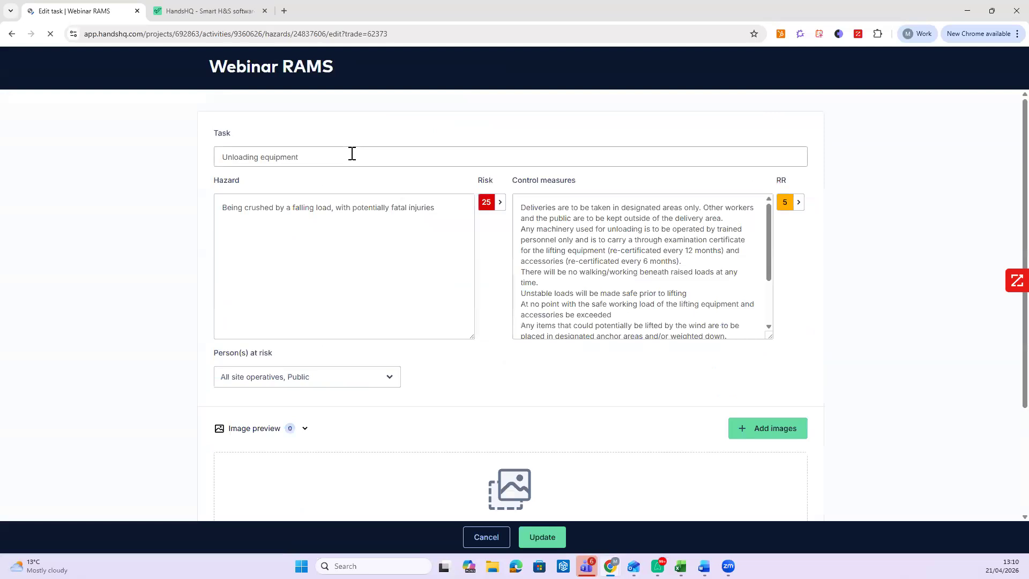
{"action": "left_click", "coordinate": [352, 153]}
{"action": "type", "text": "on smith street"}
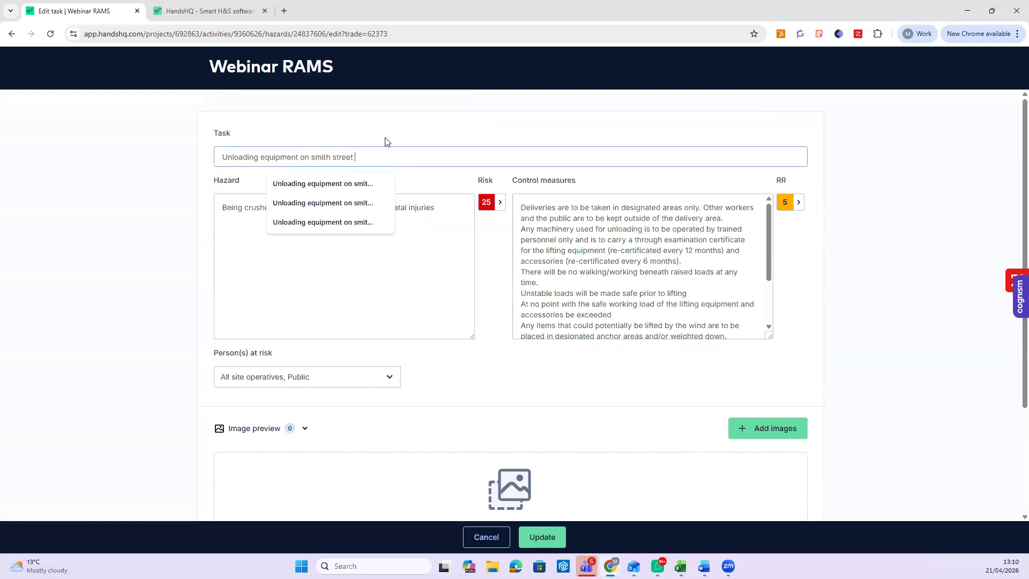
{"action": "left_click", "coordinate": [453, 213]}
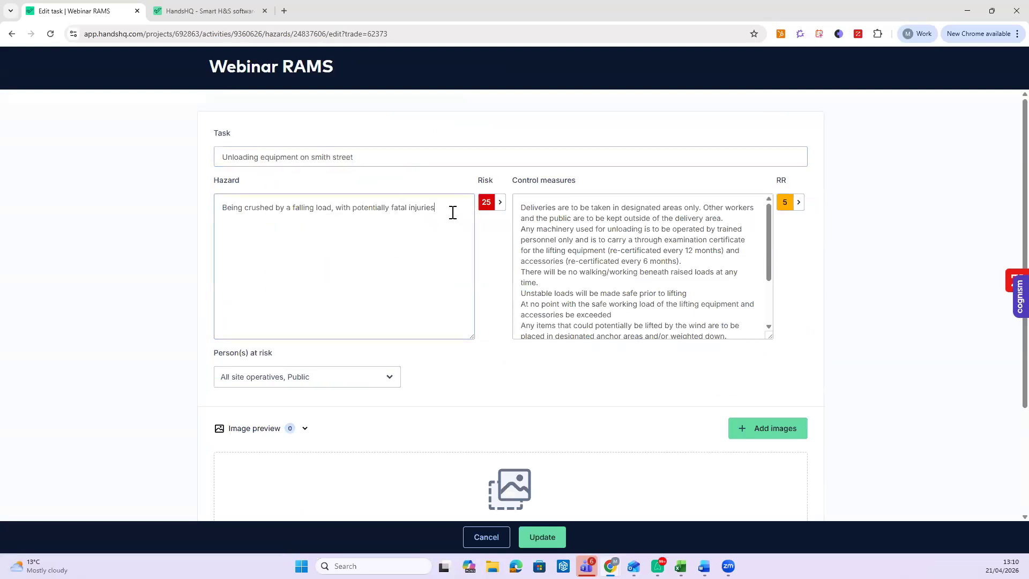
{"action": "type", "text": "on smith stree"}
{"action": "left_click", "coordinate": [454, 208]}
{"action": "type", "text": "s"}
{"action": "left_click", "coordinate": [356, 230]}
{"action": "scroll", "coordinate": [690, 304], "scroll_direction": "down", "scroll_amount": 1}
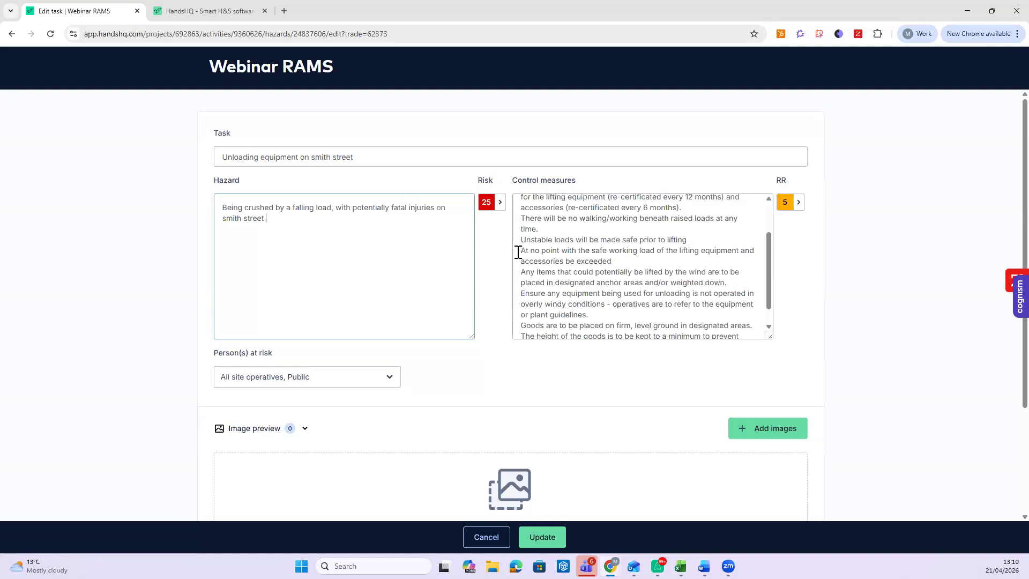
{"action": "left_click", "coordinate": [500, 201]}
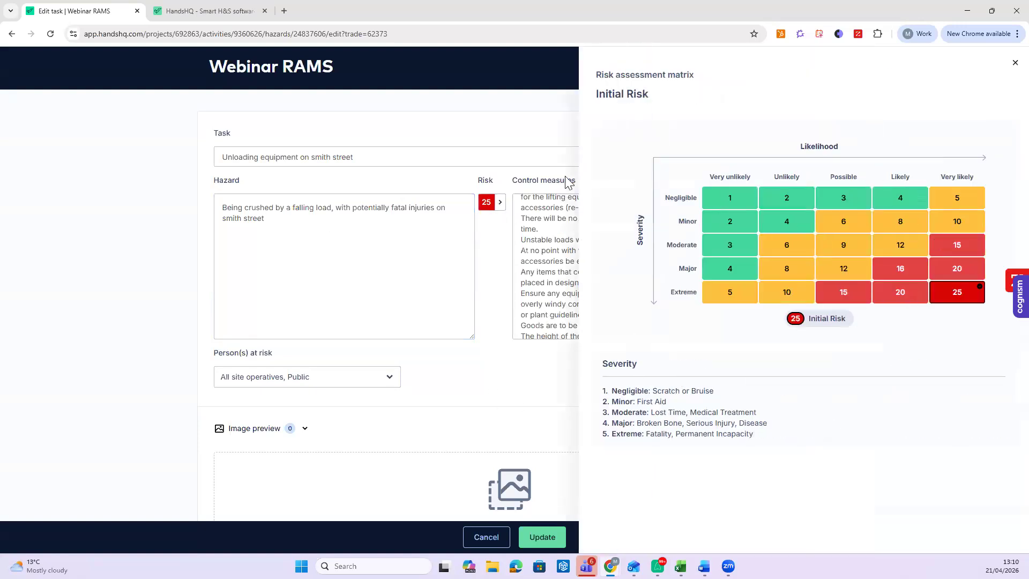
- Review the initial and residual risk matrices, then save the updated falling-load task
{"action": "left_click", "coordinate": [518, 256]}
{"action": "left_click", "coordinate": [798, 202]}
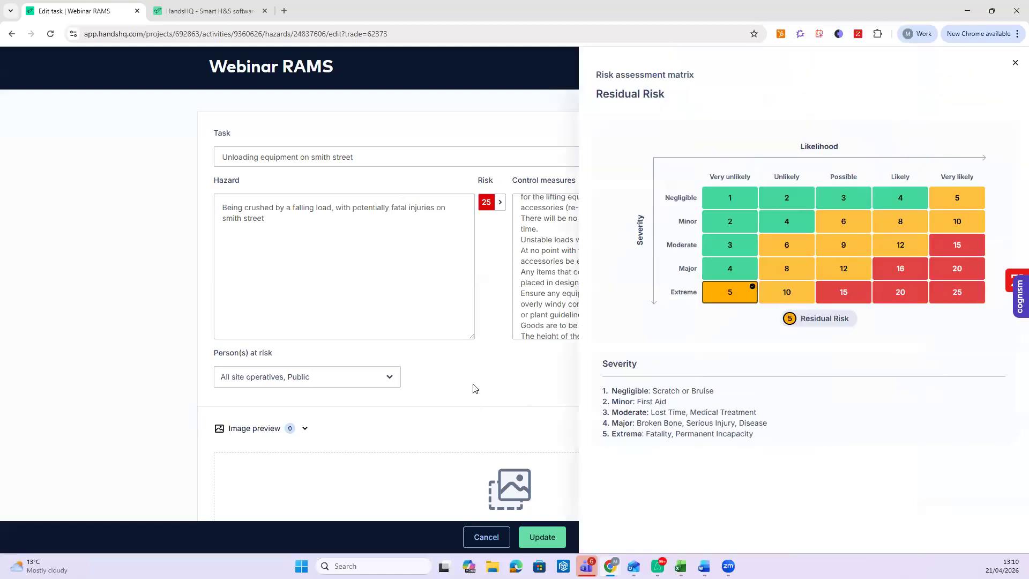
{"action": "left_click", "coordinate": [490, 369]}
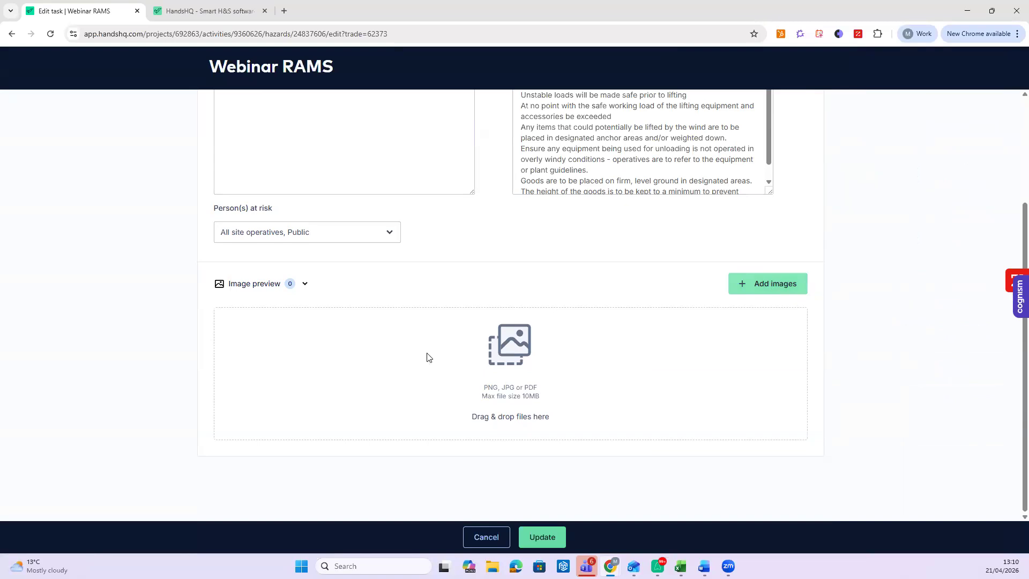
{"action": "scroll", "coordinate": [425, 356], "scroll_direction": "up", "scroll_amount": 3}
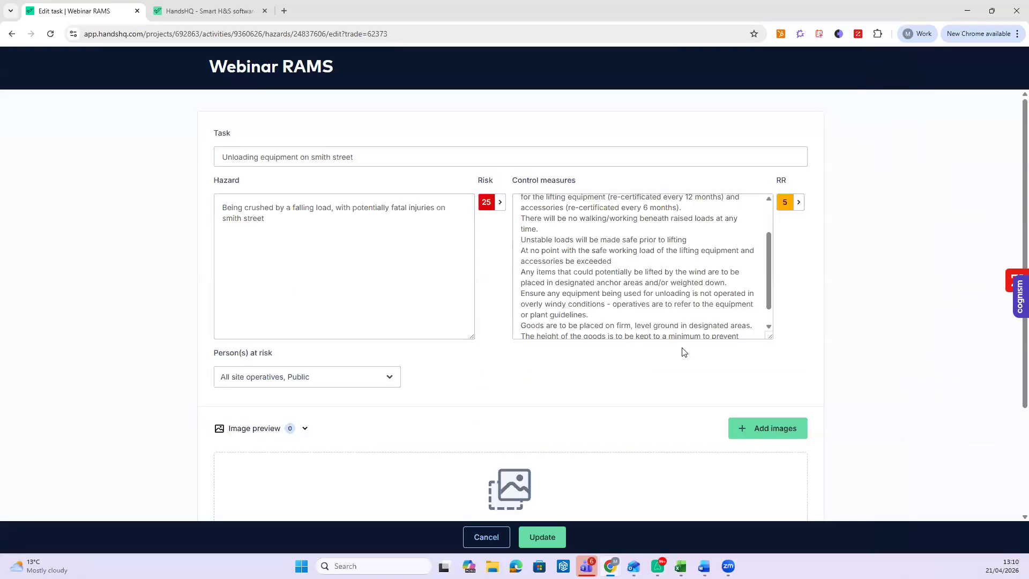
{"action": "left_click", "coordinate": [533, 538]}
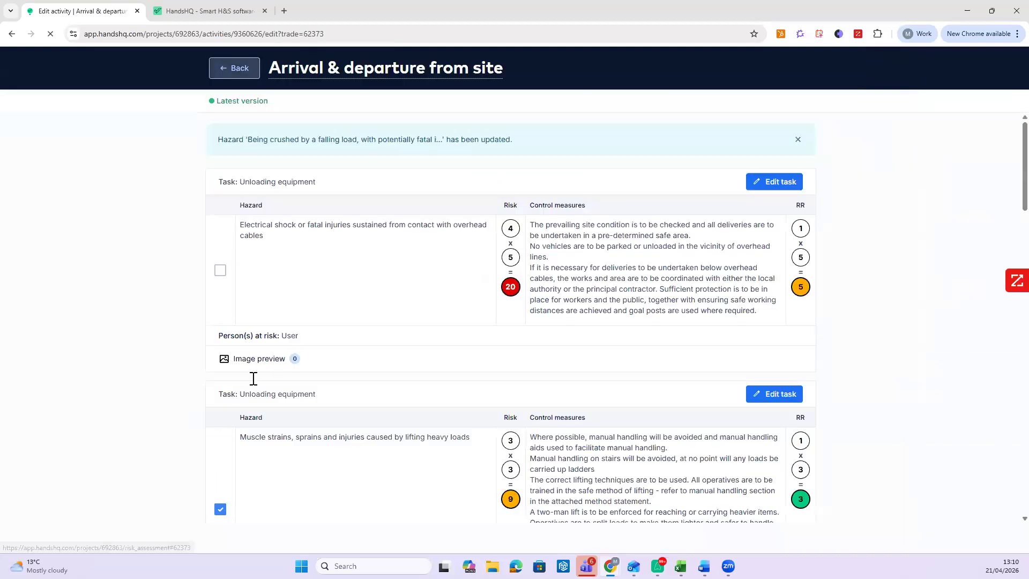
- Add Working from step ladders under the Working at height category
{"action": "scroll", "coordinate": [152, 322], "scroll_direction": "down", "scroll_amount": 14}
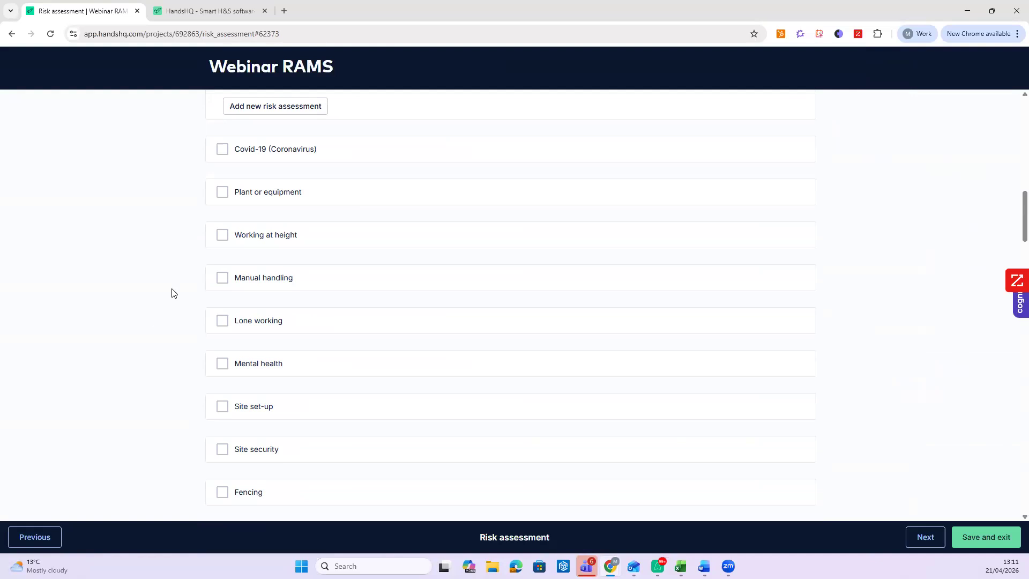
{"action": "left_click", "coordinate": [221, 235]}
{"action": "scroll", "coordinate": [199, 268], "scroll_direction": "down", "scroll_amount": 3}
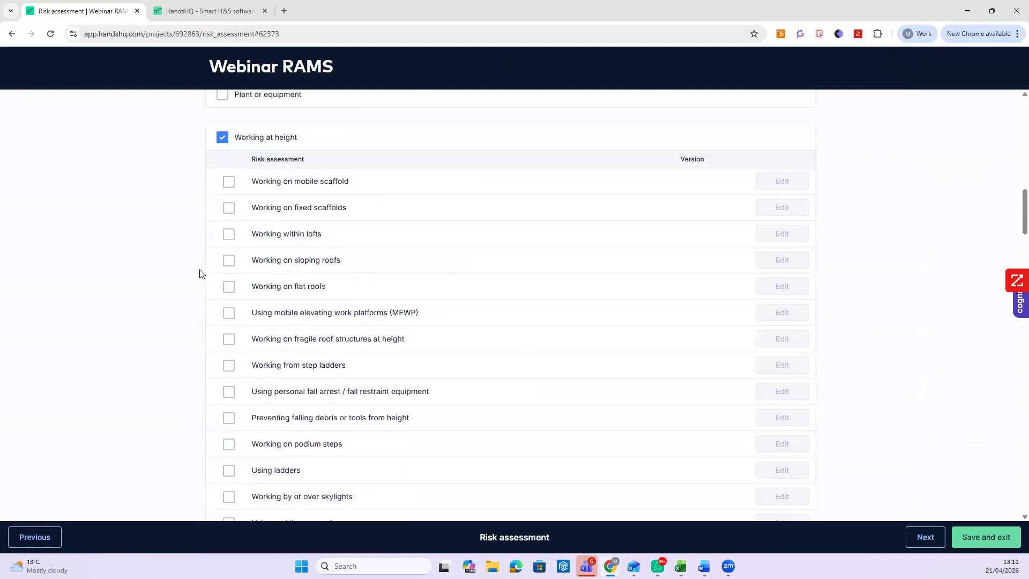
{"action": "left_click", "coordinate": [229, 302]}
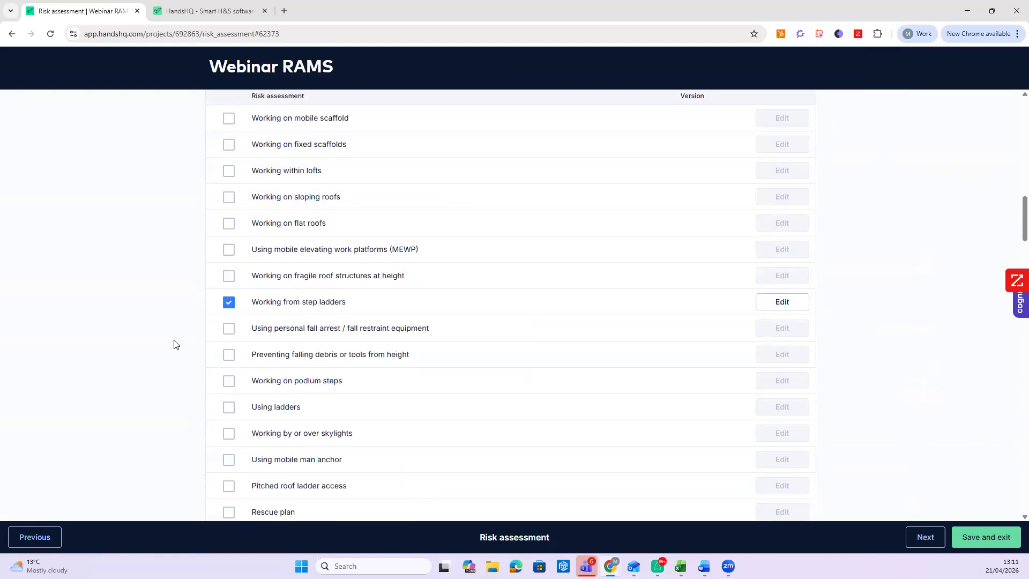
- Add Installing new lighting under the Electrical category
{"action": "scroll", "coordinate": [171, 345], "scroll_direction": "down", "scroll_amount": 9}
{"action": "scroll", "coordinate": [171, 345], "scroll_direction": "down", "scroll_amount": 10}
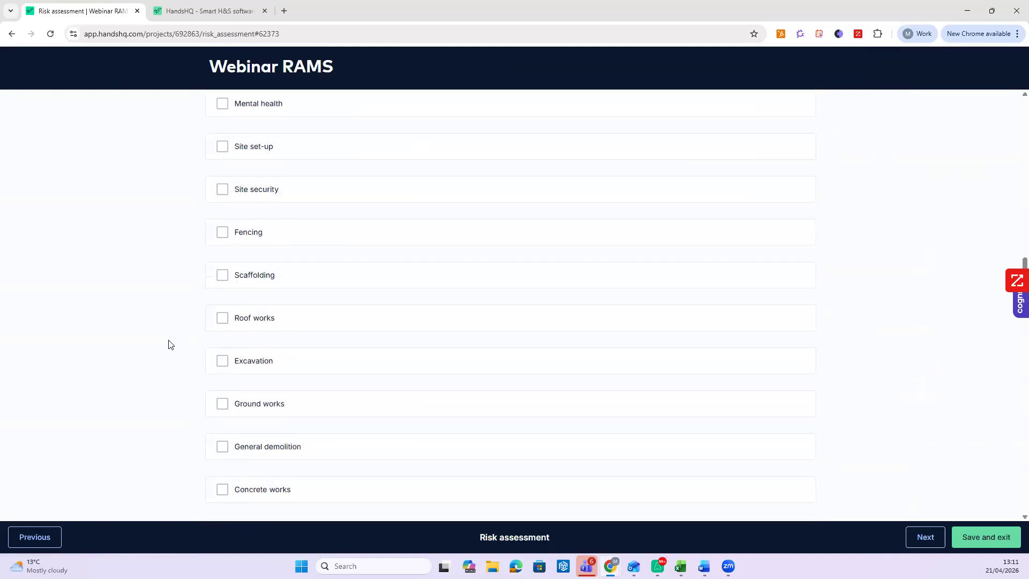
{"action": "scroll", "coordinate": [170, 347], "scroll_direction": "down", "scroll_amount": 3}
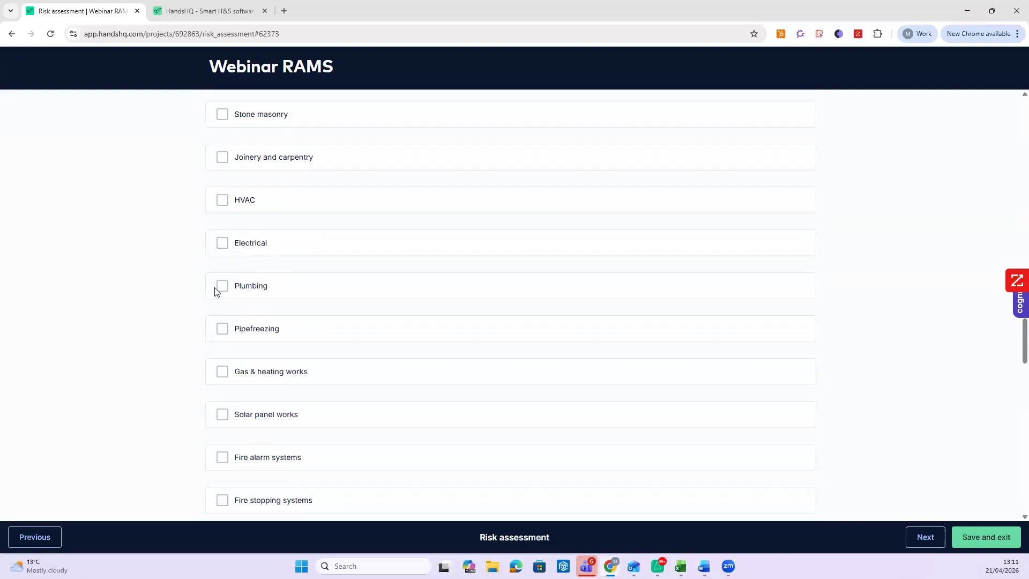
{"action": "left_click", "coordinate": [222, 242]}
{"action": "scroll", "coordinate": [218, 310], "scroll_direction": "down", "scroll_amount": 2}
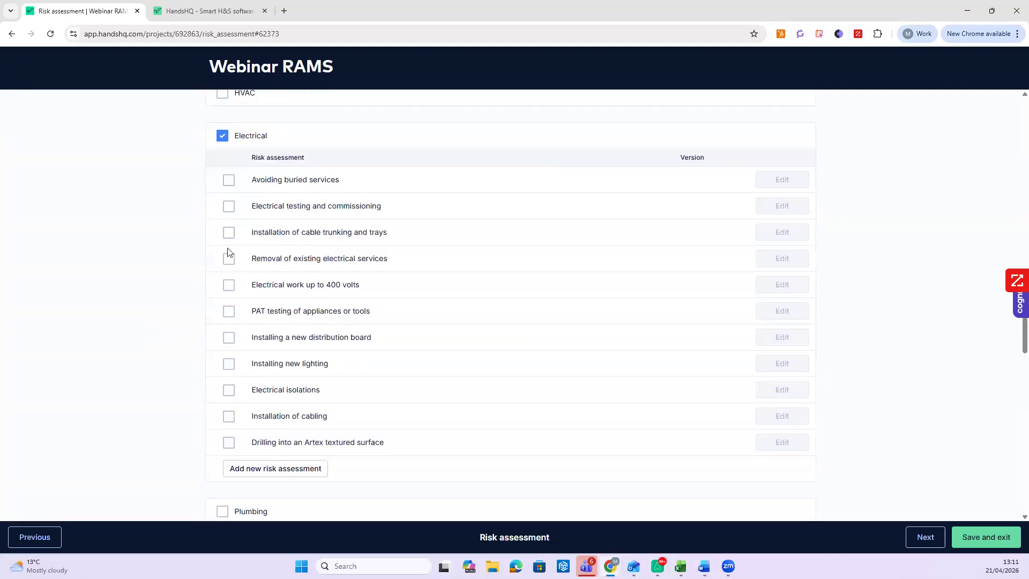
{"action": "left_click", "coordinate": [228, 364]}
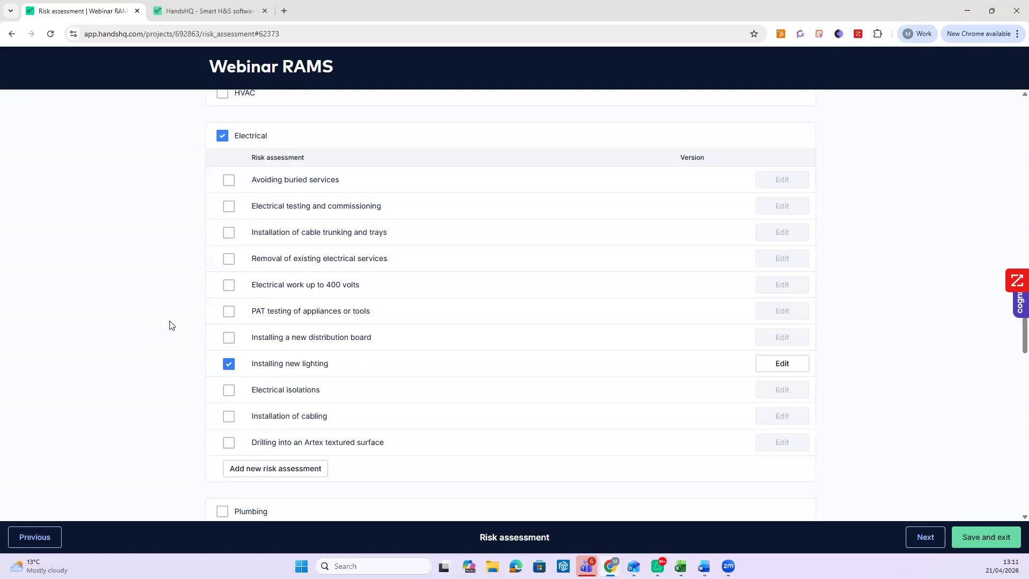
{"action": "scroll", "coordinate": [171, 325], "scroll_direction": "up", "scroll_amount": 5}
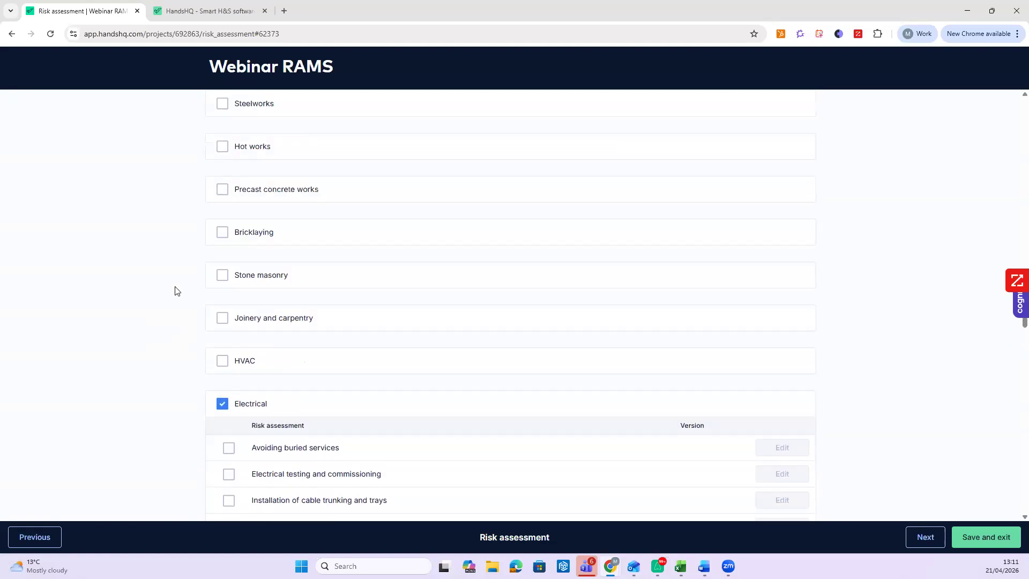
{"action": "scroll", "coordinate": [190, 287], "scroll_direction": "up", "scroll_amount": 2}
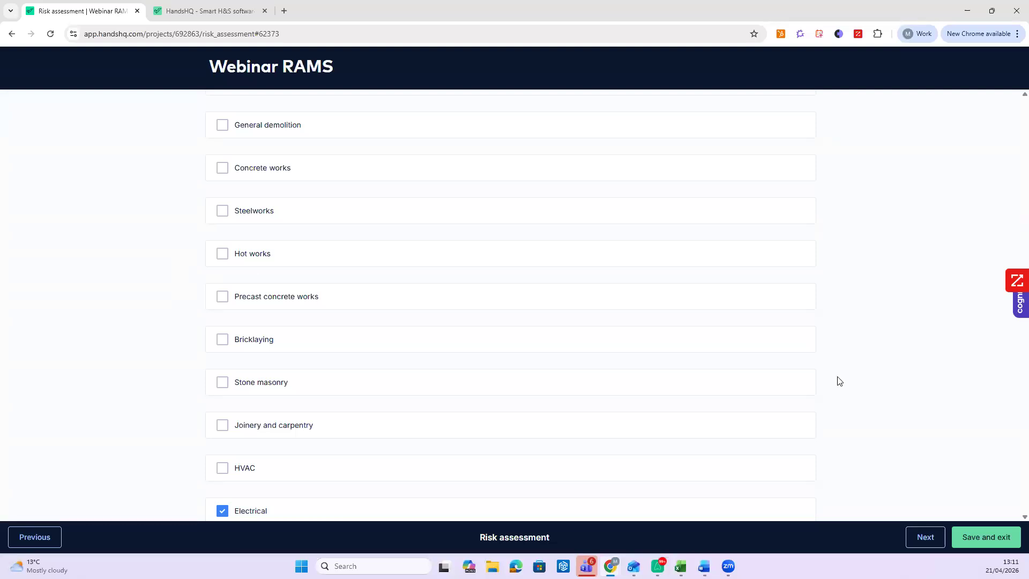
{"action": "scroll", "coordinate": [858, 392], "scroll_direction": "down", "scroll_amount": 3}
- In the sequence of operations, keep the Mount the lighting junction boxes step selected under Installing lighting
{"action": "left_click", "coordinate": [929, 545]}
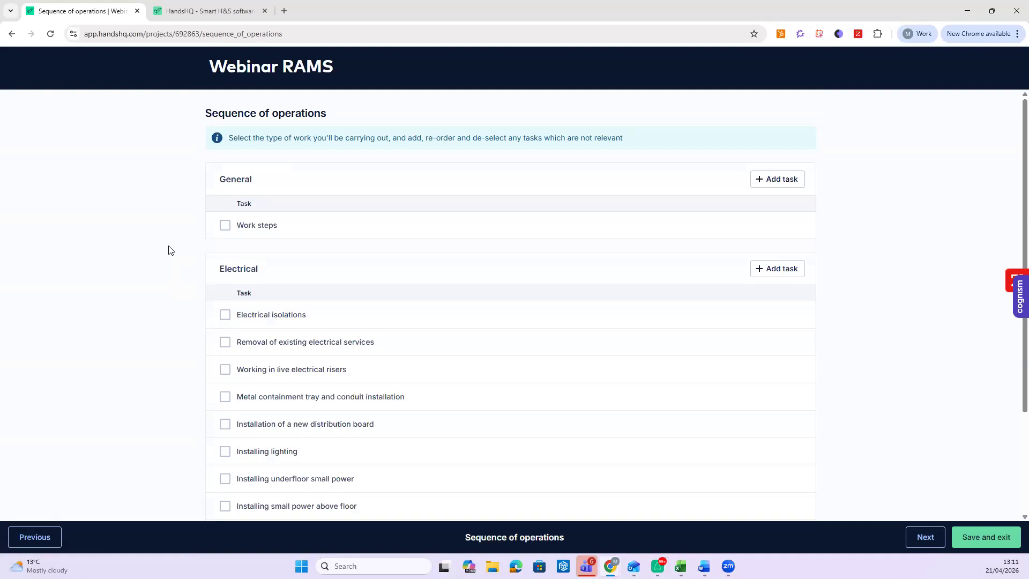
{"action": "scroll", "coordinate": [163, 250], "scroll_direction": "down", "scroll_amount": 2}
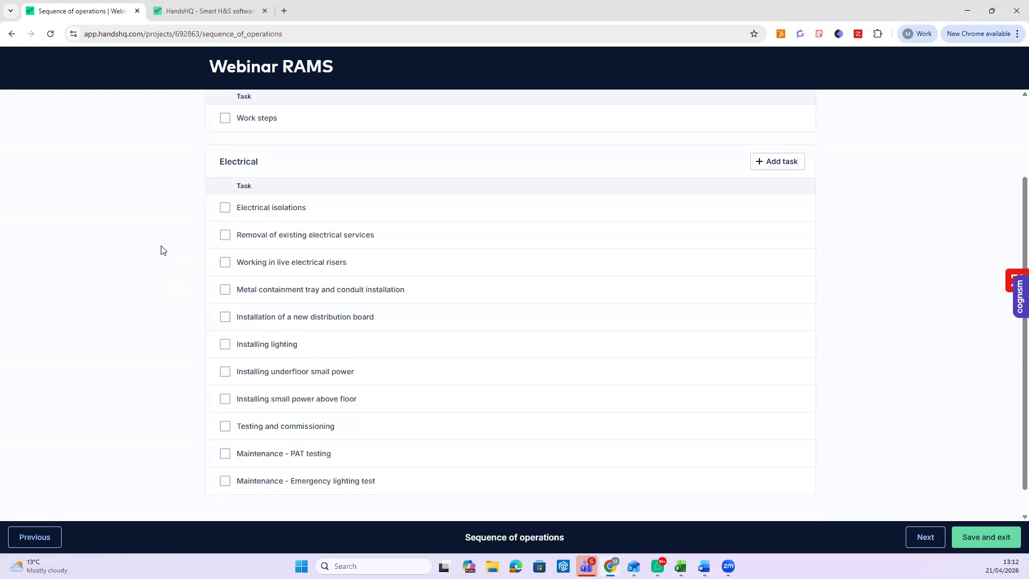
{"action": "scroll", "coordinate": [258, 161], "scroll_direction": "up", "scroll_amount": 1}
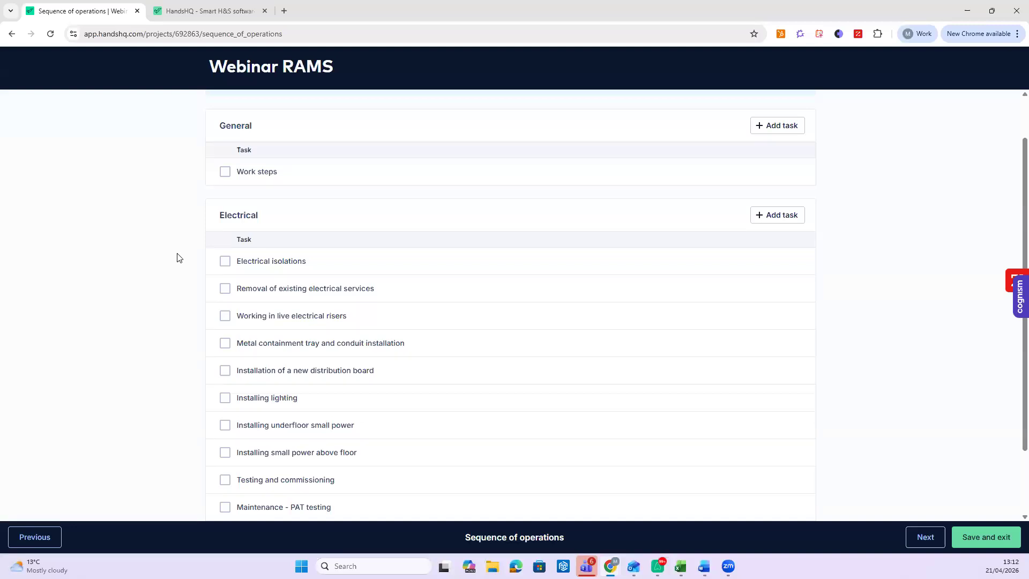
{"action": "scroll", "coordinate": [179, 257], "scroll_direction": "down", "scroll_amount": 1}
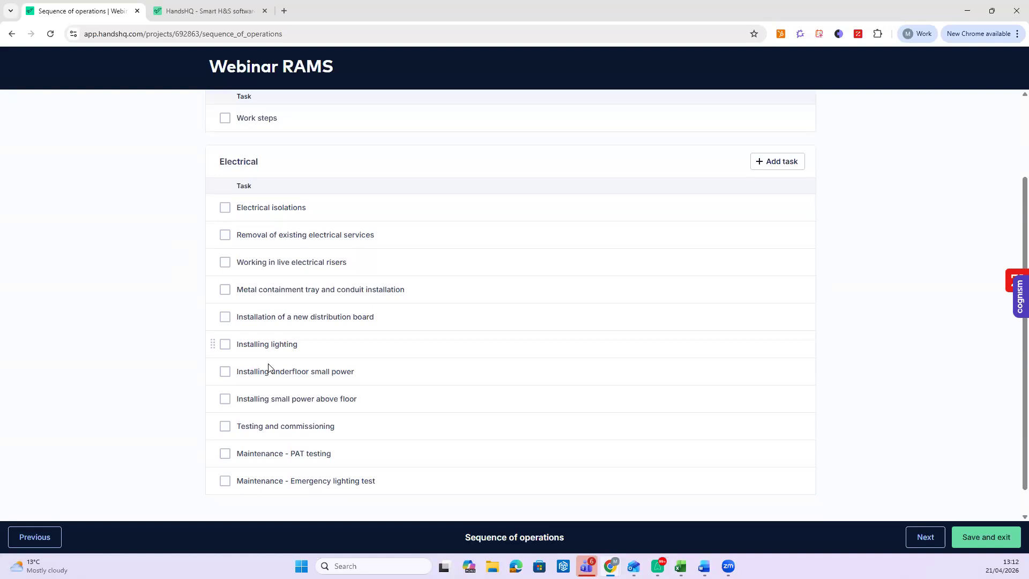
{"action": "scroll", "coordinate": [177, 261], "scroll_direction": "down", "scroll_amount": 3}
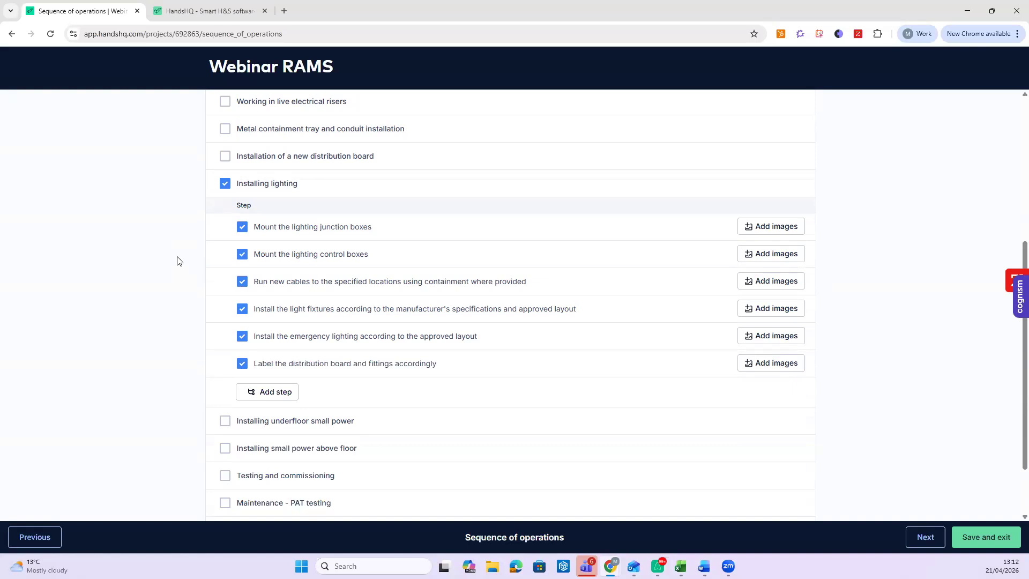
{"action": "mouse_move", "coordinate": [228, 230]}
{"action": "left_mouse_down"}
{"action": "mouse_move", "coordinate": [239, 313]}
{"action": "mouse_move", "coordinate": [241, 229]}
{"action": "left_mouse_up"}
{"action": "left_click", "coordinate": [242, 229]}
{"action": "left_click", "coordinate": [242, 227]}
- Add the text 'jhygbgfbg' to the first lighting step's wording and save it
{"action": "left_click", "coordinate": [310, 231]}
{"action": "type", "text": "jhygbgfbg"}
{"action": "left_click", "coordinate": [331, 273]}
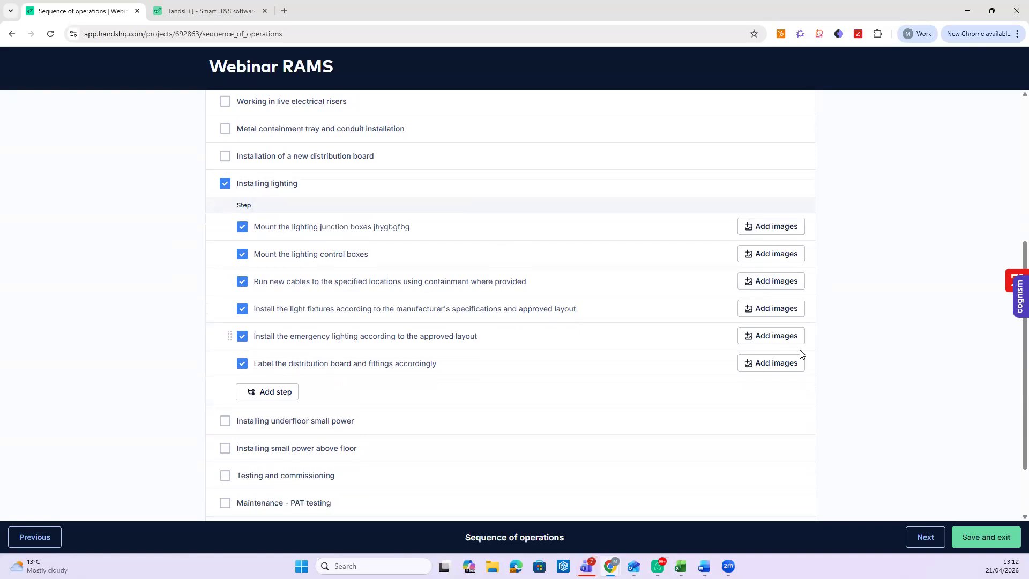
{"action": "left_click", "coordinate": [922, 537]}
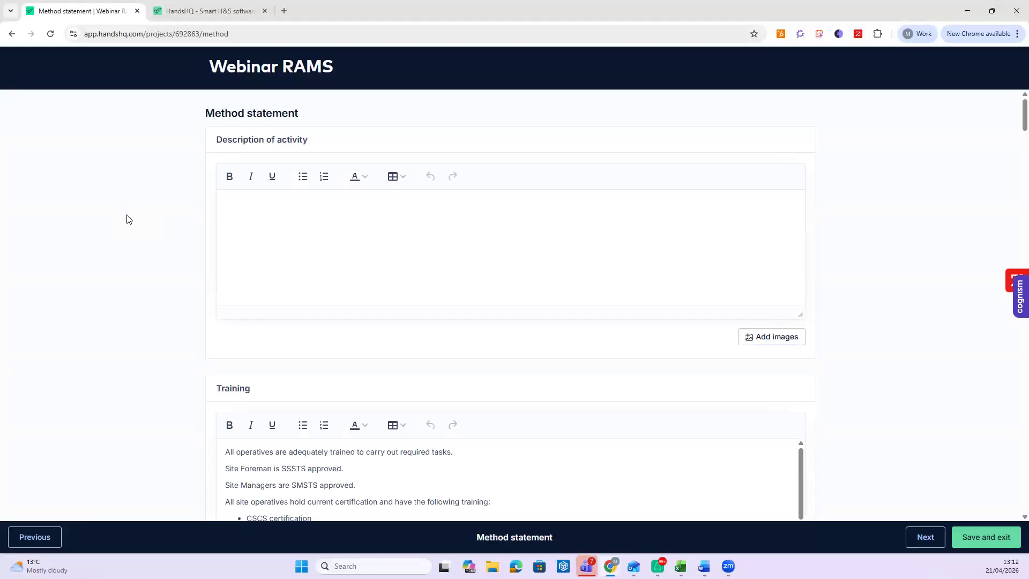
- Open Add image(s) for the Training section, then close it without uploading anything
{"action": "triple_click", "coordinate": [362, 147]}
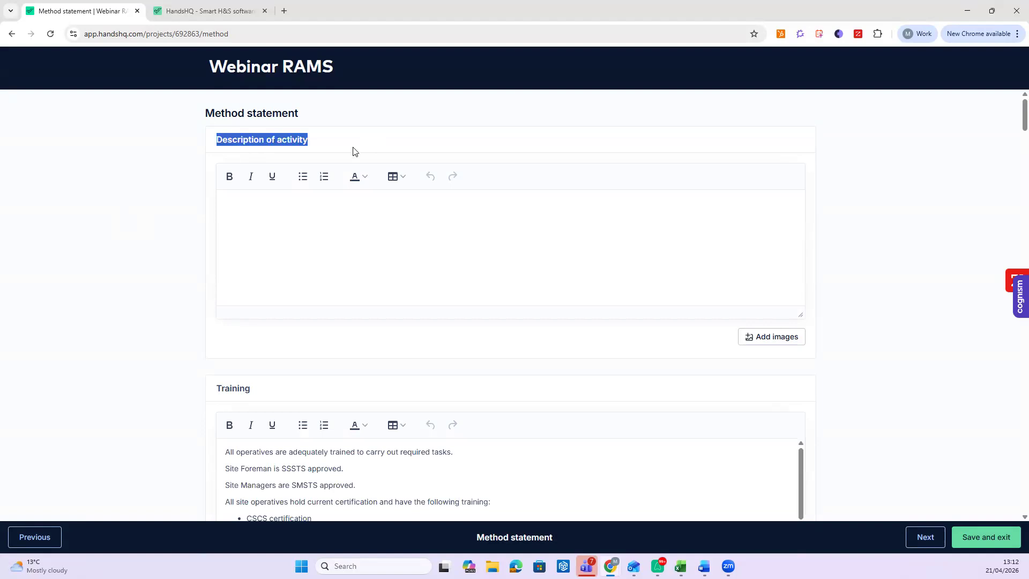
{"action": "scroll", "coordinate": [236, 295], "scroll_direction": "down", "scroll_amount": 2}
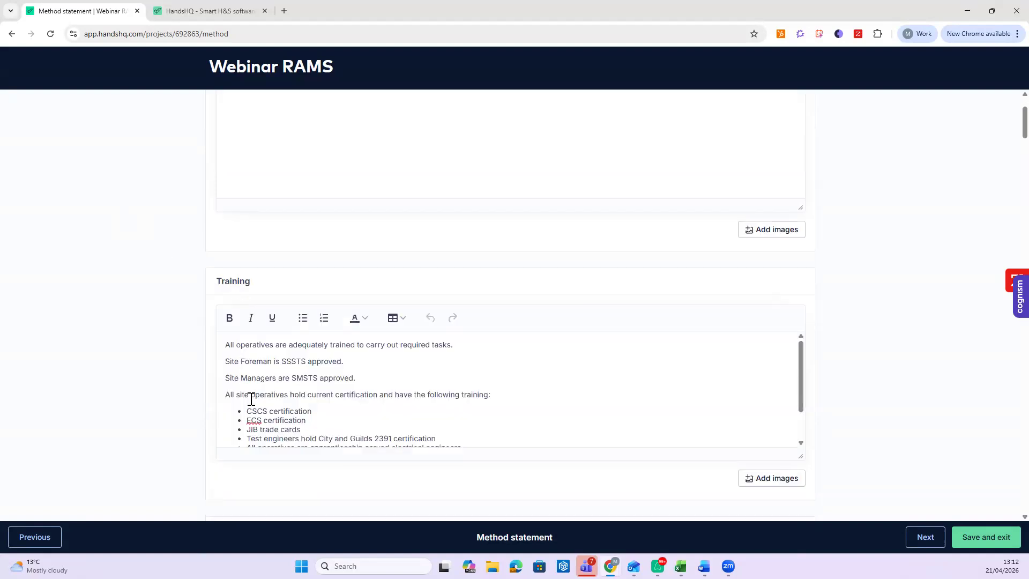
{"action": "scroll", "coordinate": [186, 360], "scroll_direction": "down", "scroll_amount": 2}
{"action": "scroll", "coordinate": [342, 288], "scroll_direction": "down", "scroll_amount": 3}
{"action": "scroll", "coordinate": [316, 287], "scroll_direction": "up", "scroll_amount": 2}
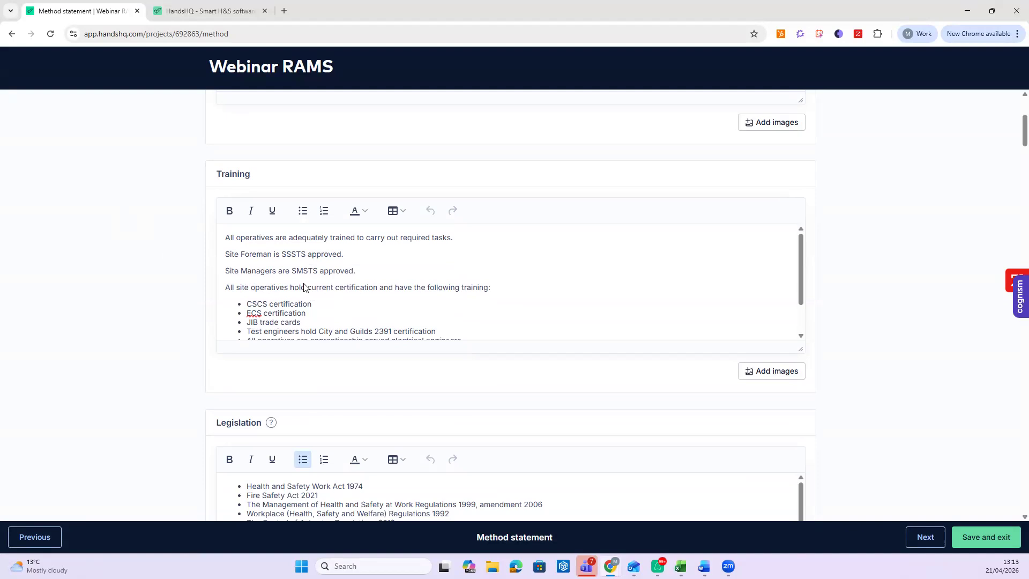
{"action": "scroll", "coordinate": [794, 378], "scroll_direction": "down", "scroll_amount": 2}
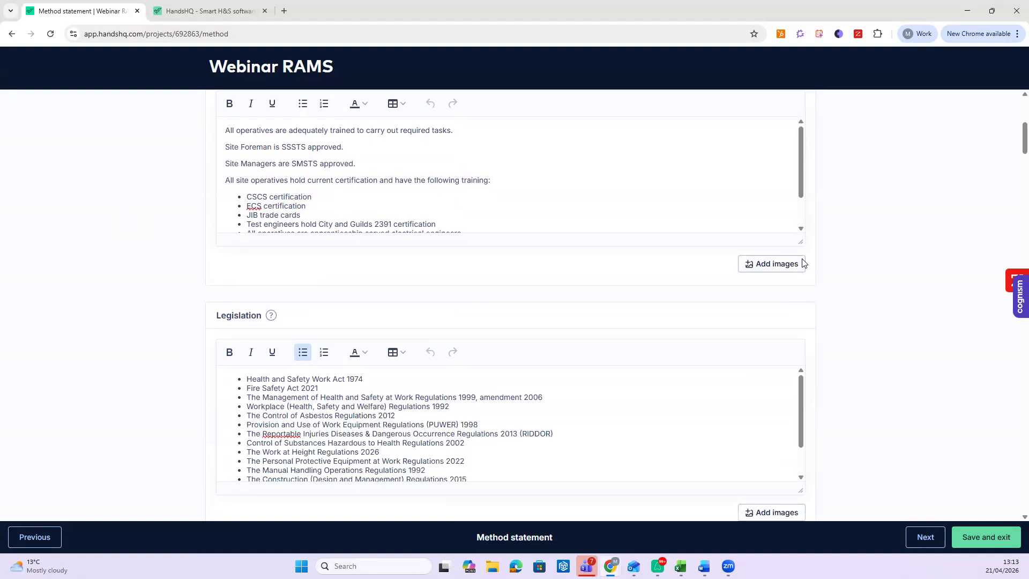
{"action": "left_click", "coordinate": [776, 264]}
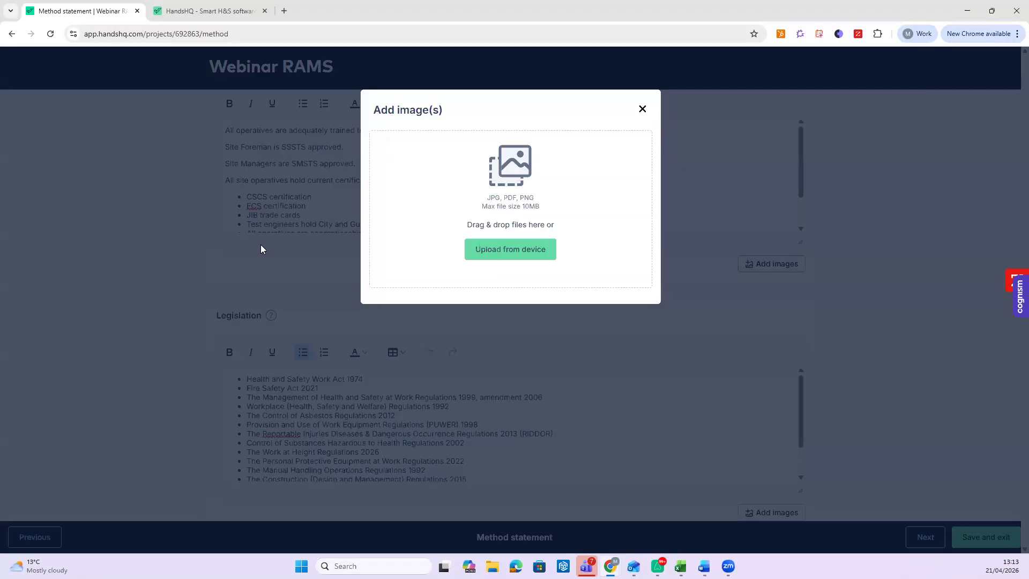
{"action": "left_click", "coordinate": [166, 266]}
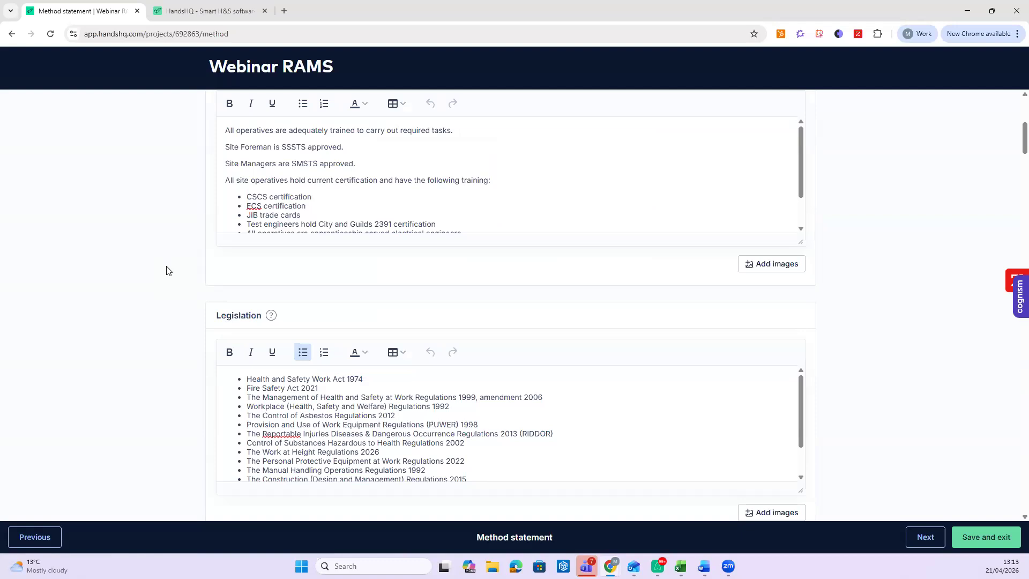
{"action": "scroll", "coordinate": [193, 287], "scroll_direction": "down", "scroll_amount": 13}
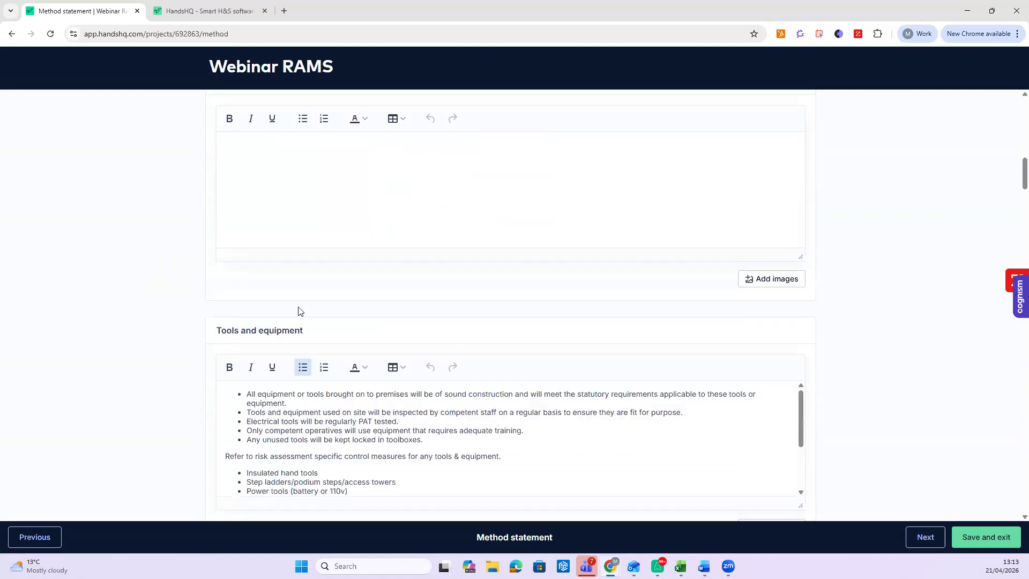
- Clear all the text from the Tools and equipment field
{"action": "scroll", "coordinate": [386, 229], "scroll_direction": "up", "scroll_amount": 3}
{"action": "left_click", "coordinate": [553, 349]}
{"action": "type", "text": "dgfhjkgh"}
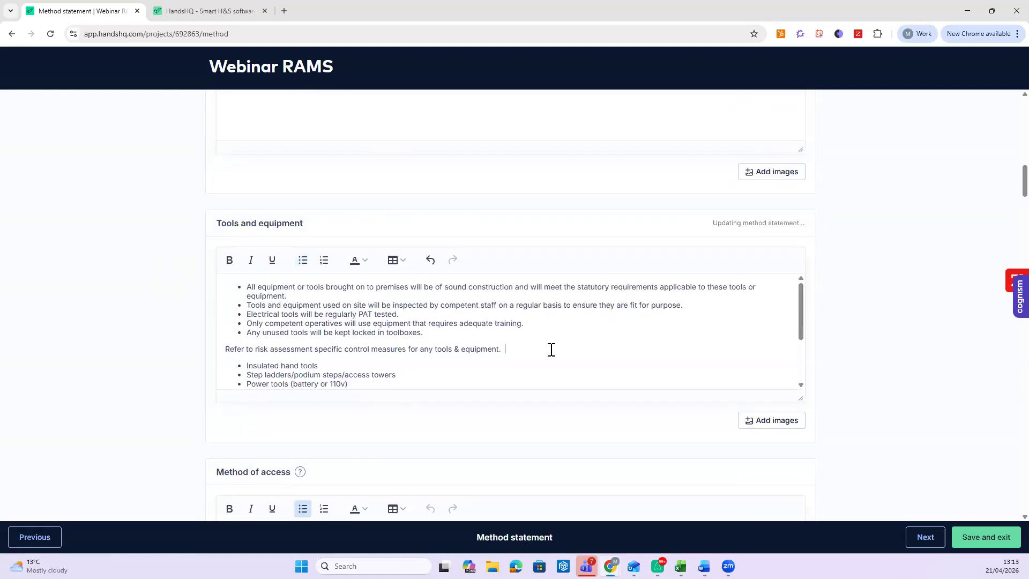
{"action": "type", "text": "khjk"}
{"action": "left_click_drag", "start_coordinate": [247, 287], "coordinate": [280, 351]}
{"action": "left_click_drag", "start_coordinate": [312, 397], "coordinate": [377, 409]}
{"action": "key", "text": "Delete"}
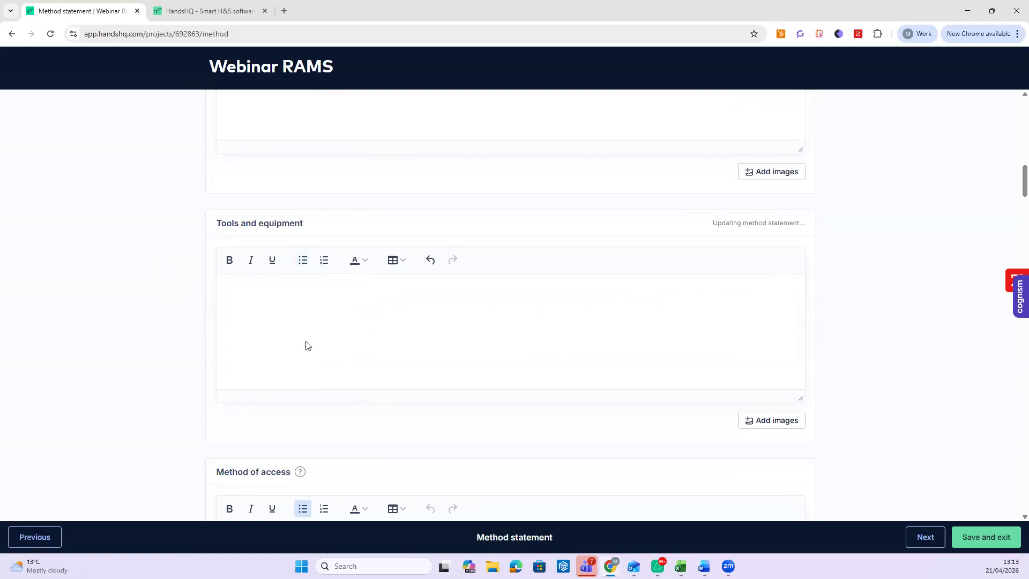
- Open the Method of access image upload and close it without adding an image
{"action": "scroll", "coordinate": [726, 357], "scroll_direction": "down", "scroll_amount": 7}
{"action": "left_click", "coordinate": [761, 294]}
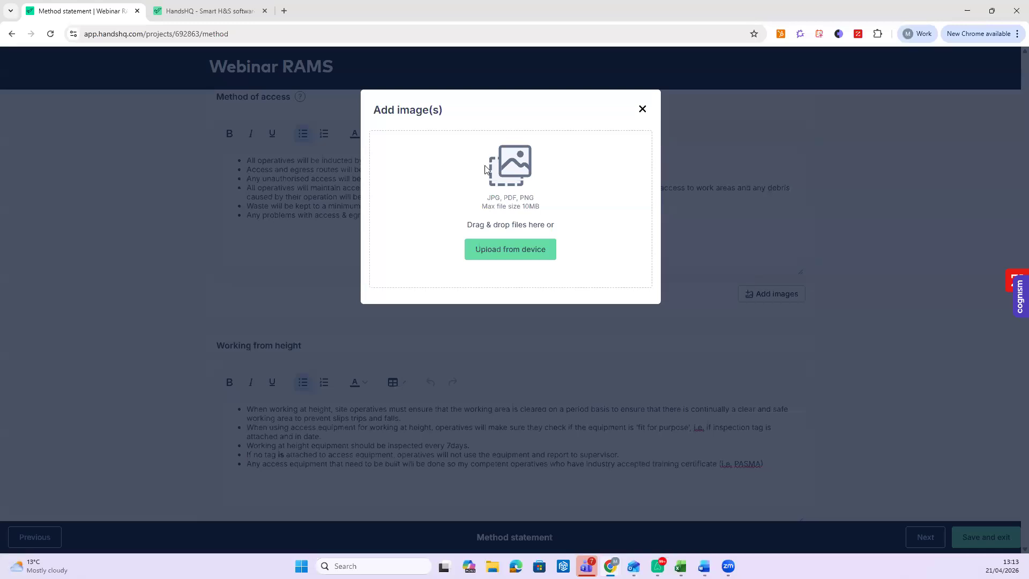
{"action": "left_click", "coordinate": [122, 323]}
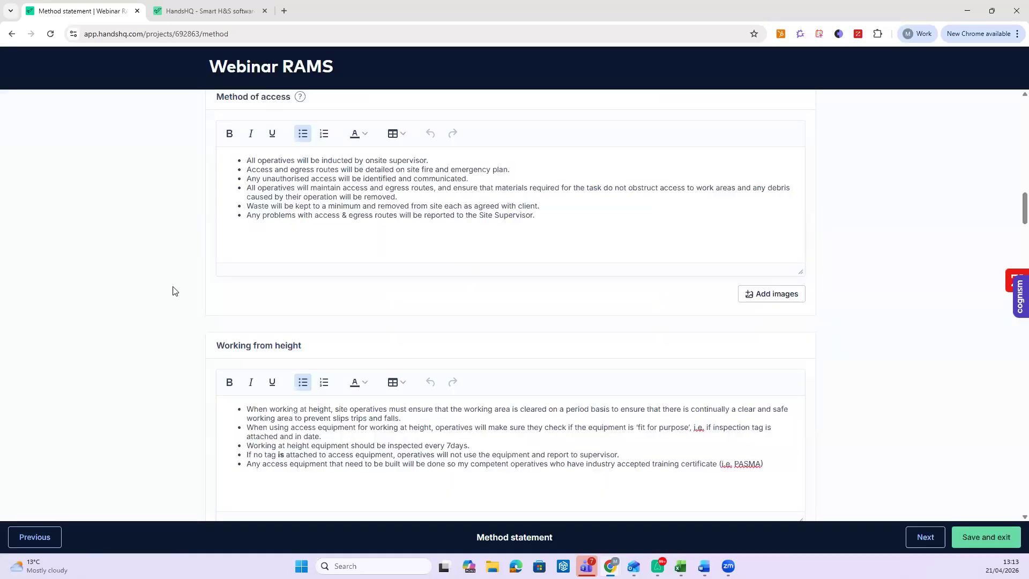
- Tick Explosive and Oxidising as hazardous substances
{"action": "scroll", "coordinate": [172, 292], "scroll_direction": "down", "scroll_amount": 5}
{"action": "scroll", "coordinate": [143, 324], "scroll_direction": "down", "scroll_amount": 12}
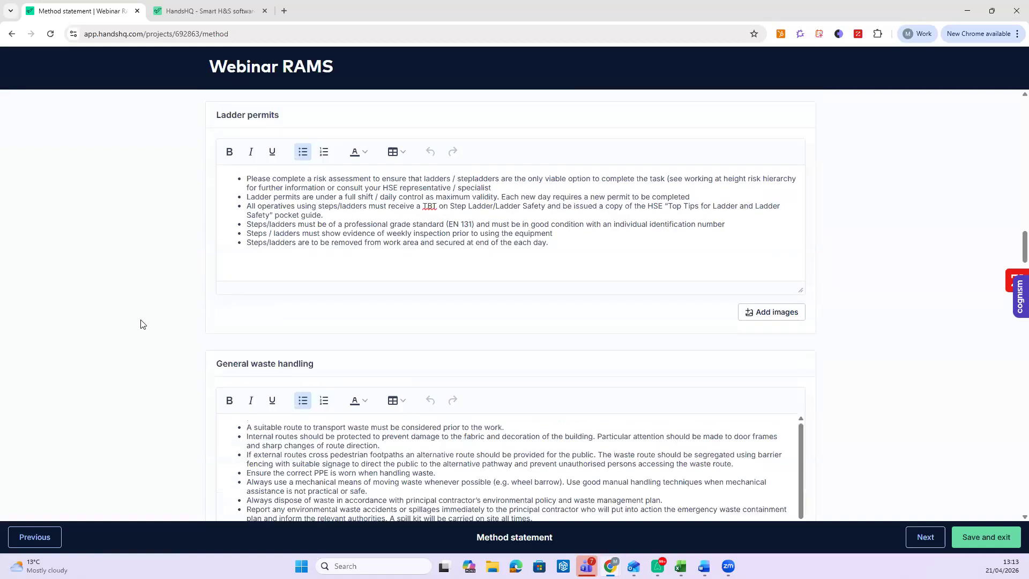
{"action": "scroll", "coordinate": [143, 324], "scroll_direction": "down", "scroll_amount": 7}
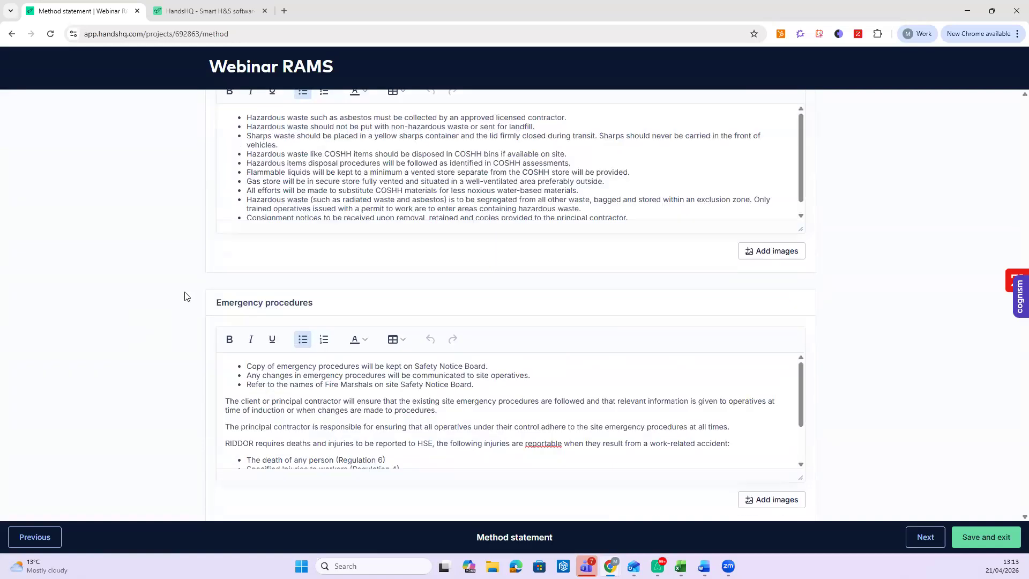
{"action": "scroll", "coordinate": [186, 294], "scroll_direction": "down", "scroll_amount": 20}
{"action": "left_click", "coordinate": [310, 262]}
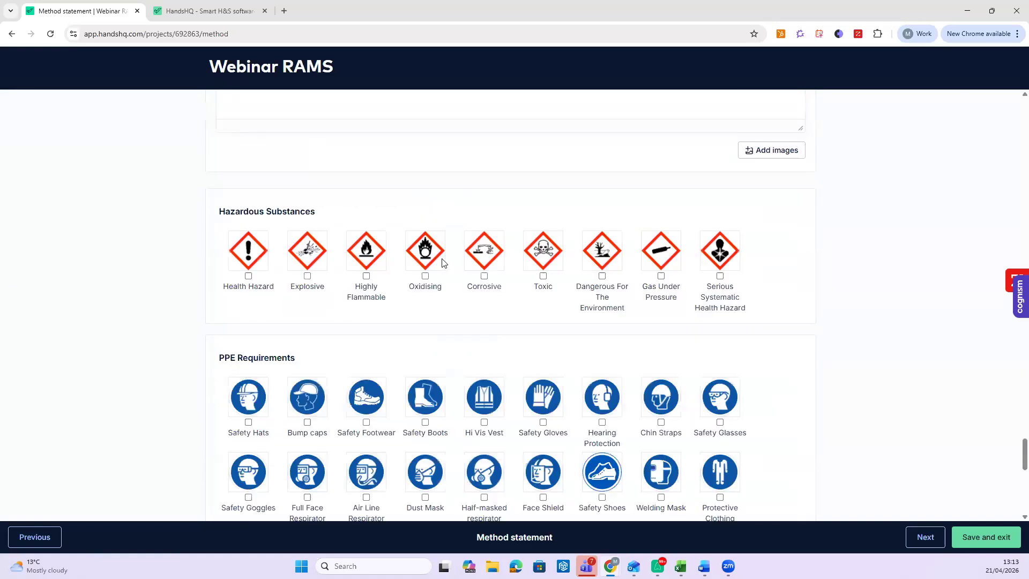
{"action": "left_click", "coordinate": [438, 262]}
- Require Bump caps, Full Face Respirator, Hi Vis Vest and Dust Mask as PPE
{"action": "scroll", "coordinate": [394, 276], "scroll_direction": "down", "scroll_amount": 3}
{"action": "left_click", "coordinate": [316, 240]}
{"action": "left_click", "coordinate": [314, 308]}
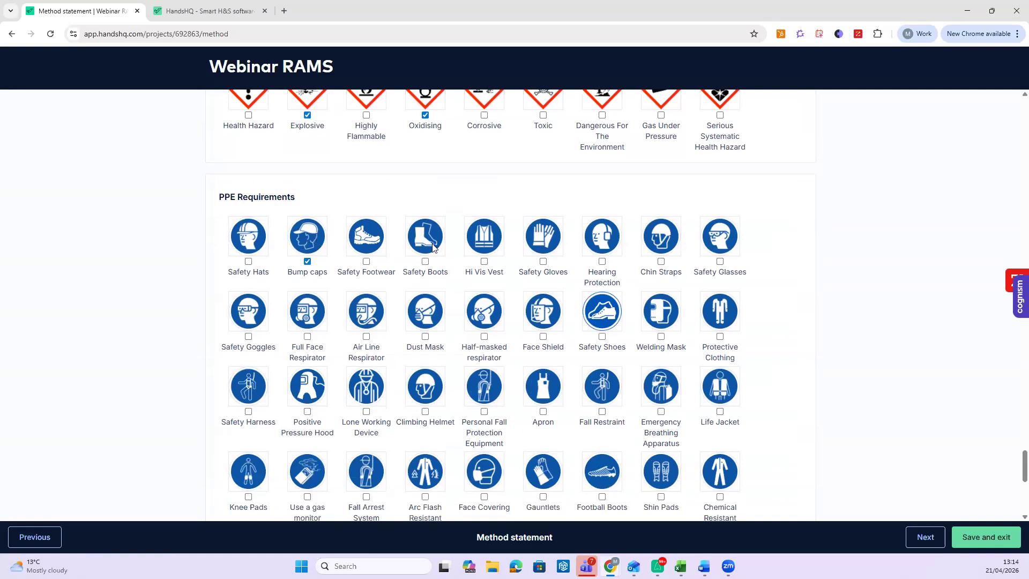
{"action": "left_click", "coordinate": [476, 242]}
{"action": "left_click", "coordinate": [429, 321]}
- Move to the review step, choose Don't schedule for the next review, and finish
{"action": "left_click", "coordinate": [921, 539]}
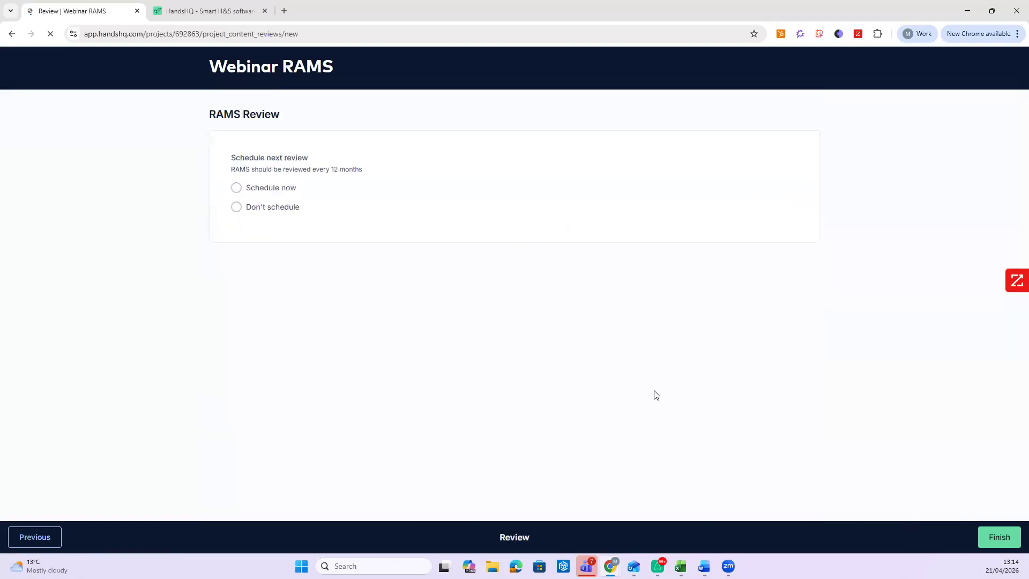
{"action": "left_click", "coordinate": [278, 194]}
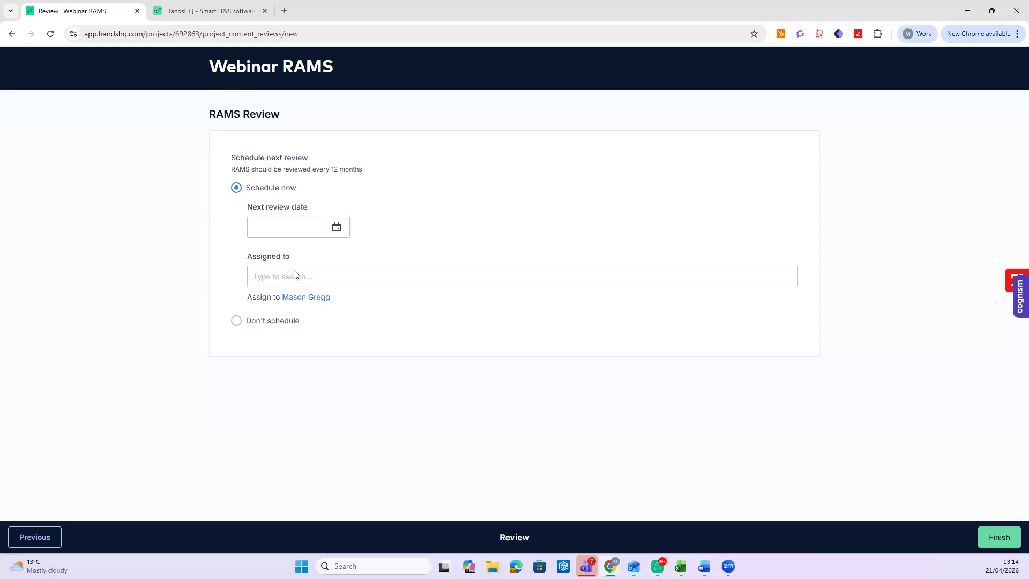
{"action": "left_click", "coordinate": [308, 297]}
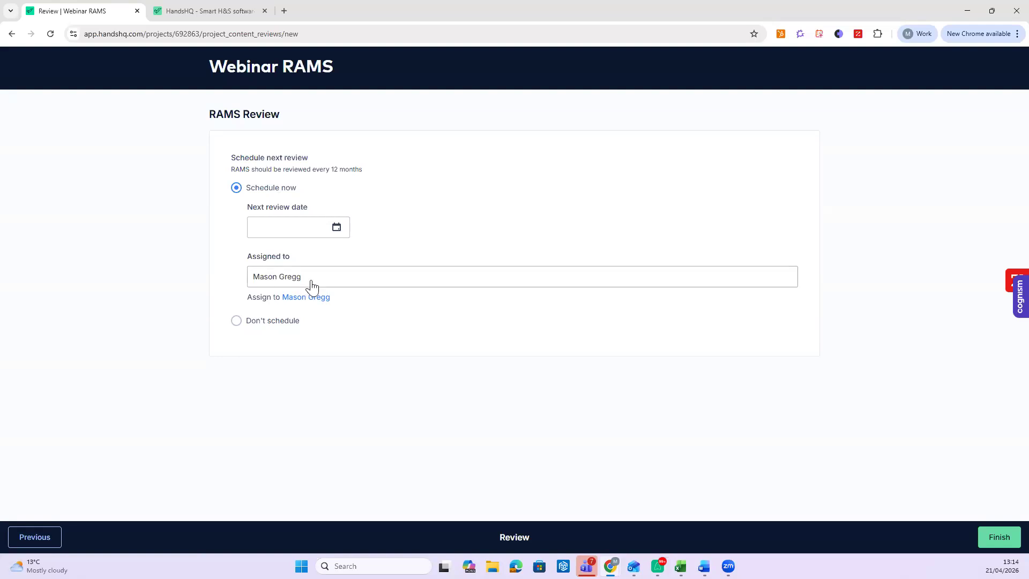
{"action": "left_click", "coordinate": [263, 320]}
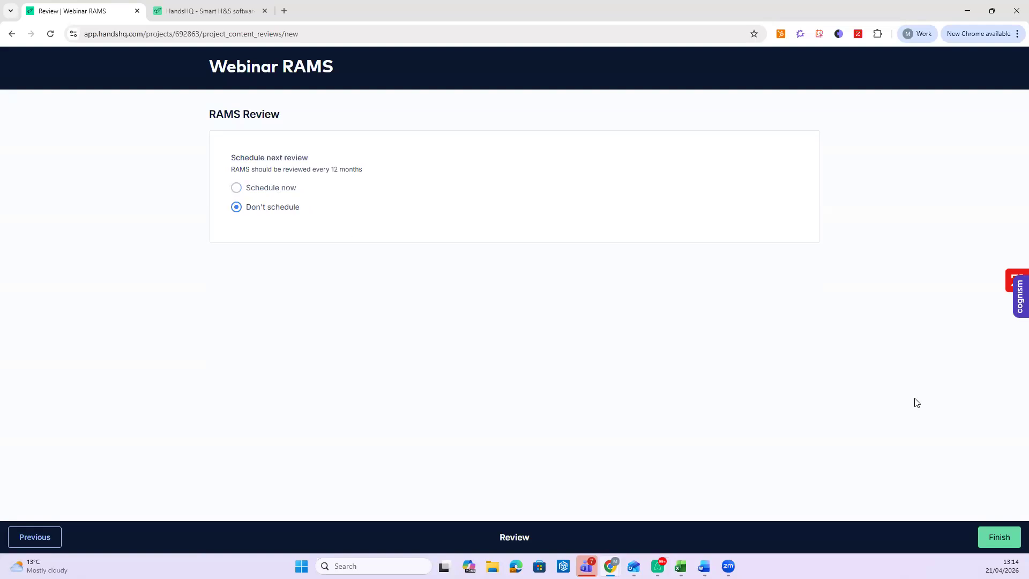
{"action": "left_click", "coordinate": [999, 537]}
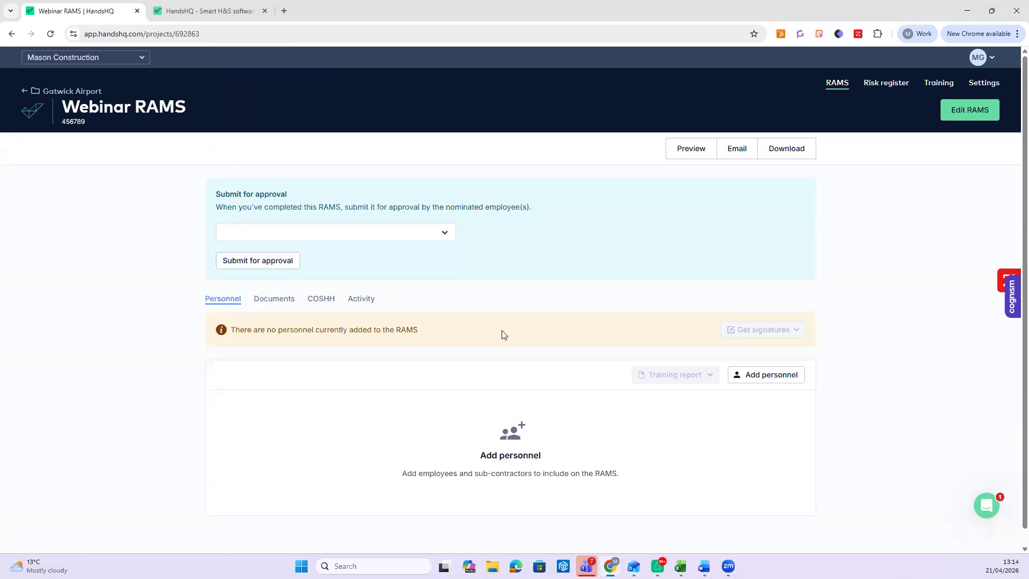
- On the Documents list, start editing the Risk assessment
{"action": "left_click", "coordinate": [277, 305]}
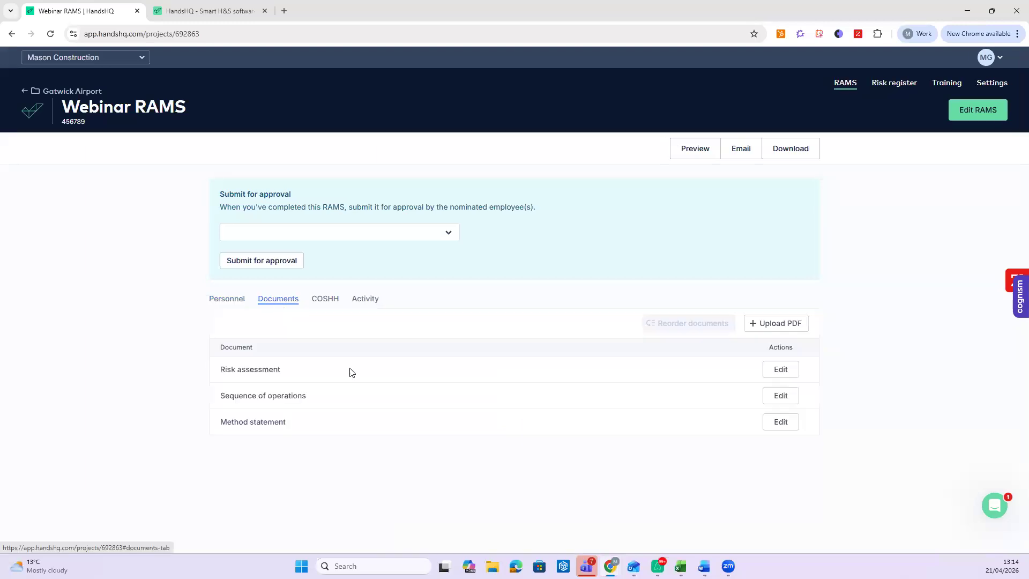
{"action": "left_click", "coordinate": [779, 369]}
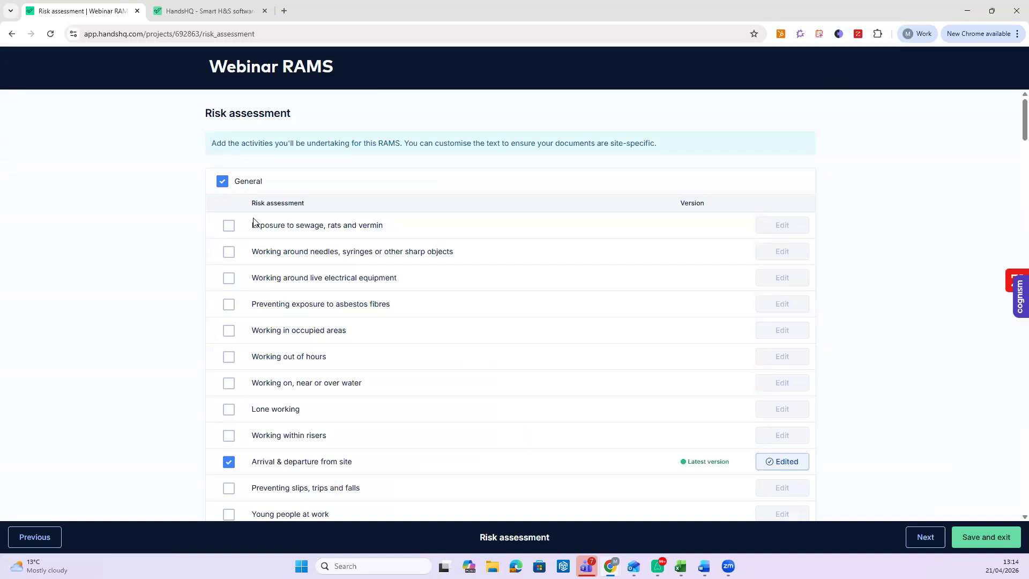
- Add Working in confined spaces to the risk assessment
{"action": "scroll", "coordinate": [294, 370], "scroll_direction": "down", "scroll_amount": 1}
{"action": "scroll", "coordinate": [299, 401], "scroll_direction": "down", "scroll_amount": 3}
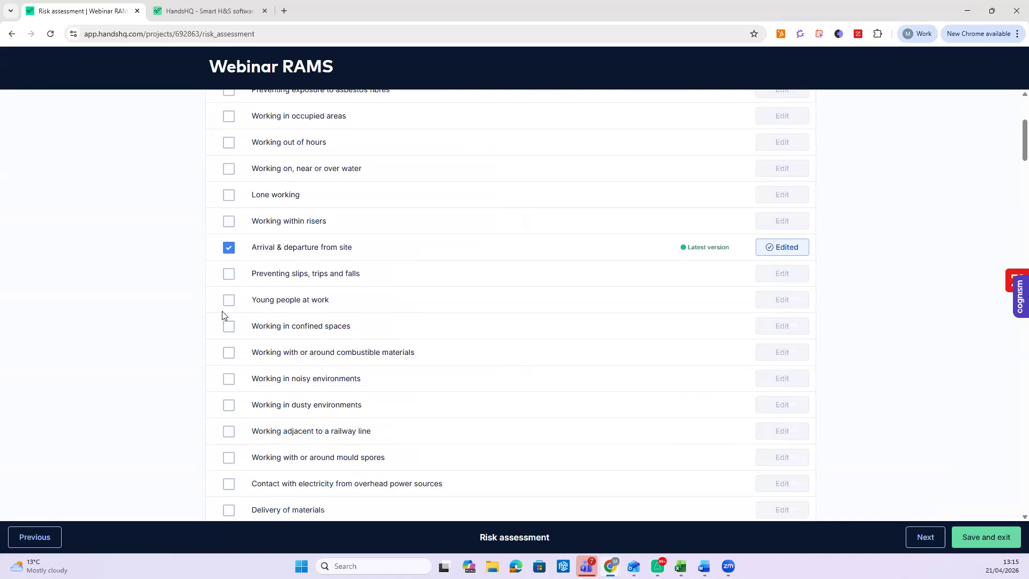
{"action": "left_click", "coordinate": [228, 326]}
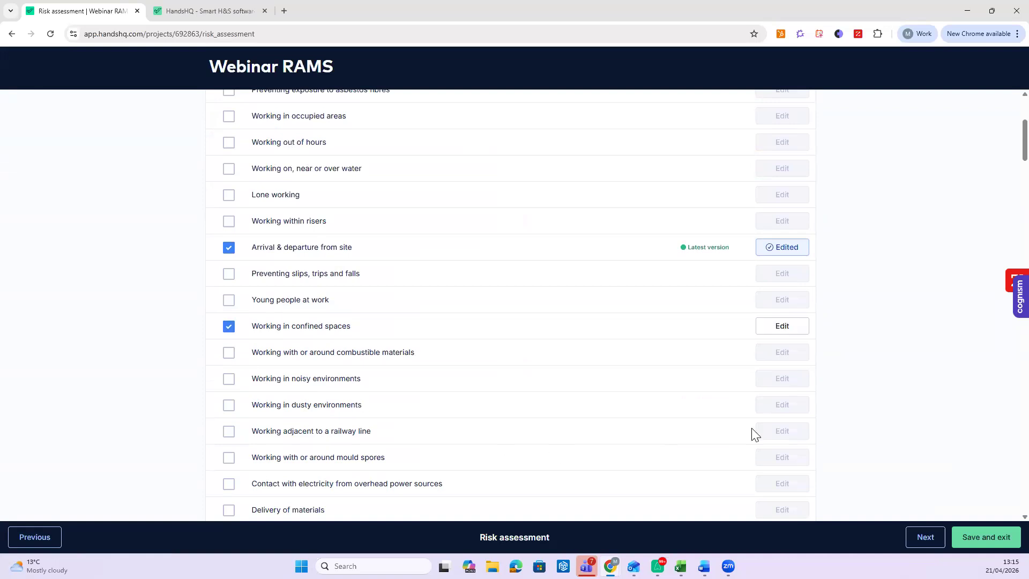
- Save with reason 'Updated RMAS due to a near miss on xyz site', unscheduled, and finish
{"action": "left_click", "coordinate": [986, 537]}
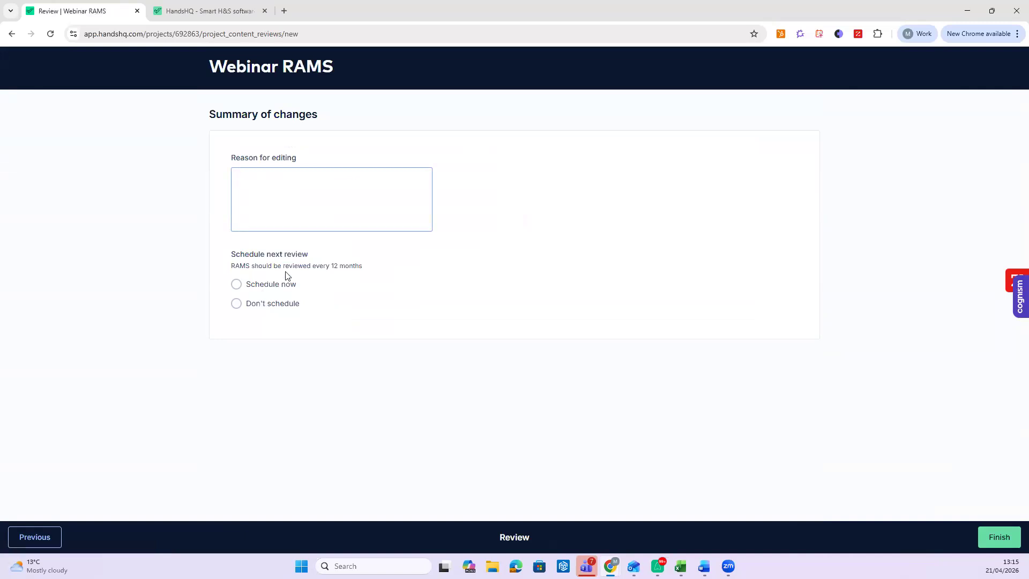
{"action": "type", "text": "Updated RMAS due to a near miss on "}
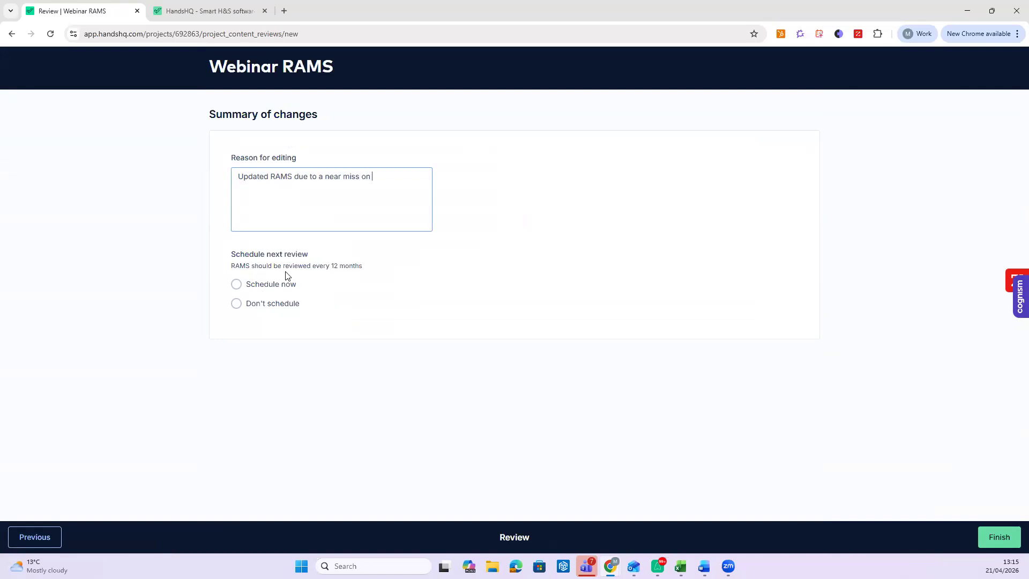
{"action": "type", "text": "xyz ste"}
{"action": "key", "text": "BackSpace"}
{"action": "key", "text": "BackSpace"}
{"action": "type", "text": "ite"}
{"action": "left_click", "coordinate": [288, 304]}
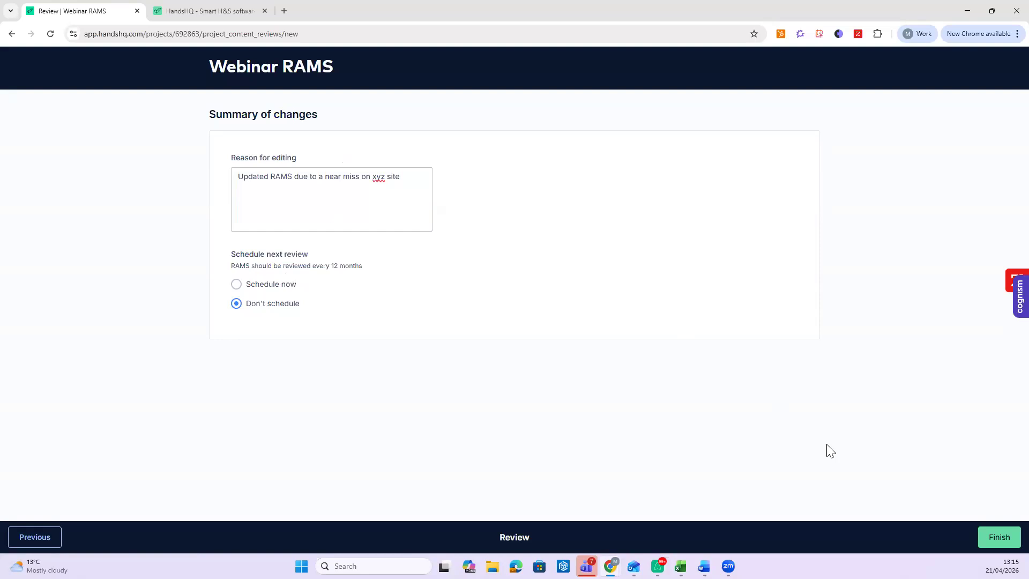
{"action": "left_click", "coordinate": [989, 533]}
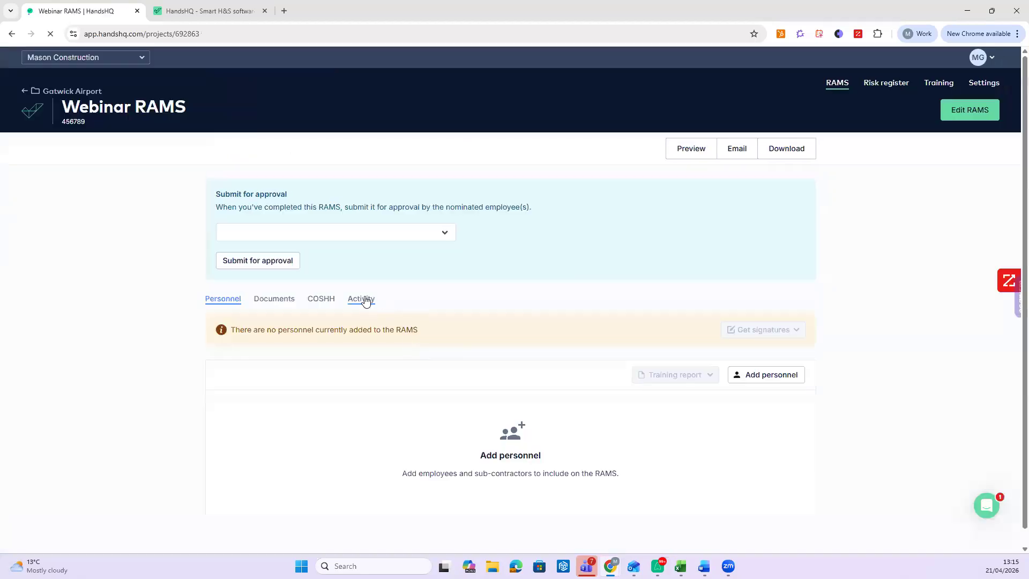
- Check the risk assessment edit in the Activity log, then view the COSHH section
{"action": "left_click", "coordinate": [365, 299]}
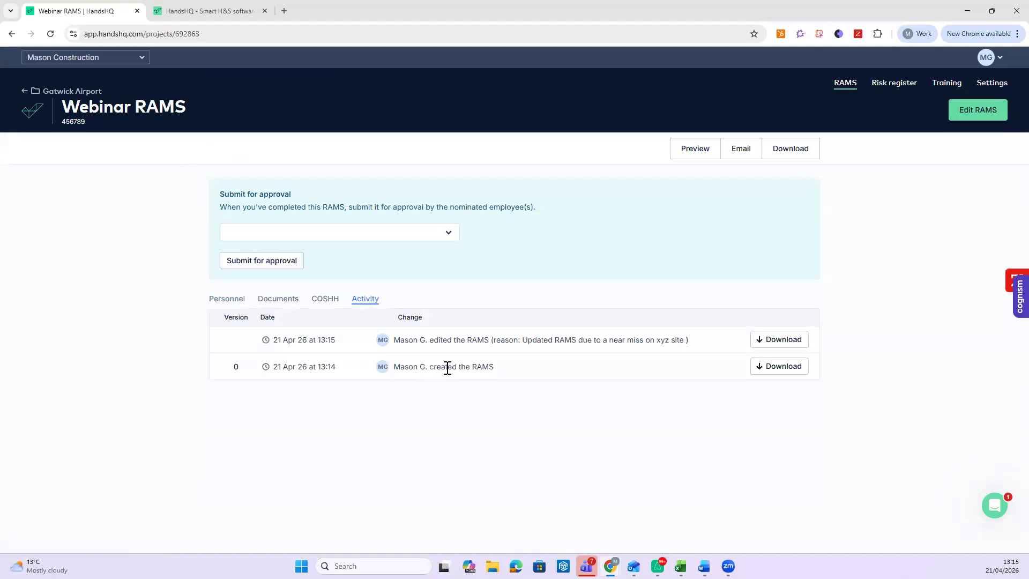
{"action": "left_click_drag", "start_coordinate": [434, 340], "coordinate": [486, 338]}
{"action": "left_click", "coordinate": [158, 308]}
{"action": "left_click", "coordinate": [317, 300]}
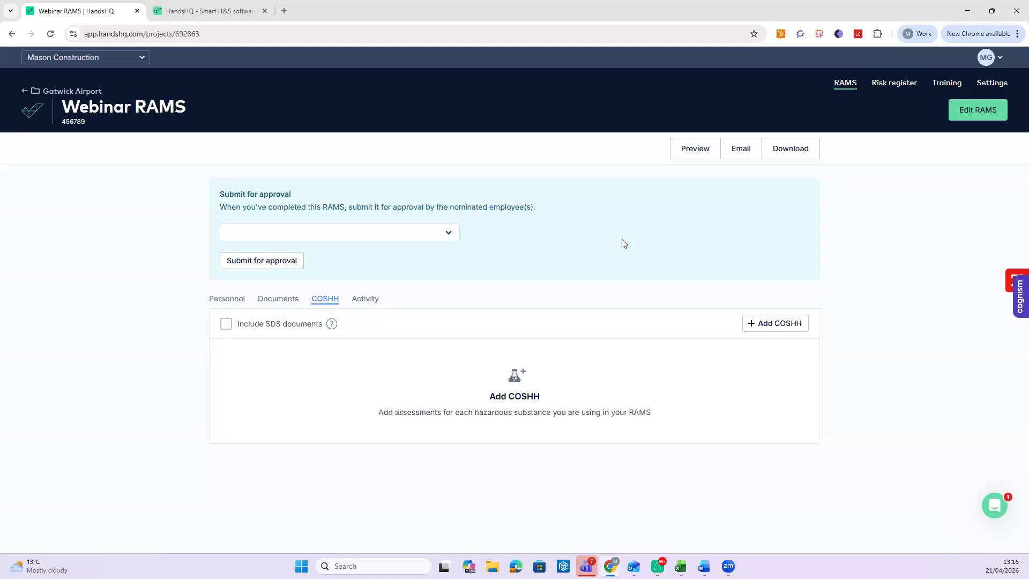
- Search the COSHH catalogue for 'mastic' and add Intumescent Mastic
{"action": "left_click", "coordinate": [766, 323]}
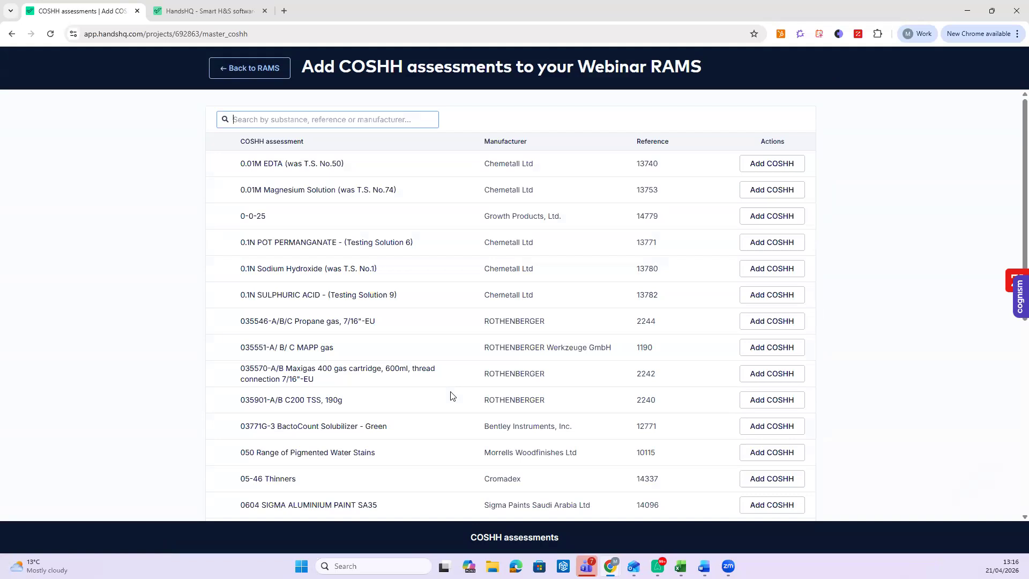
{"action": "type", "text": "mastic"}
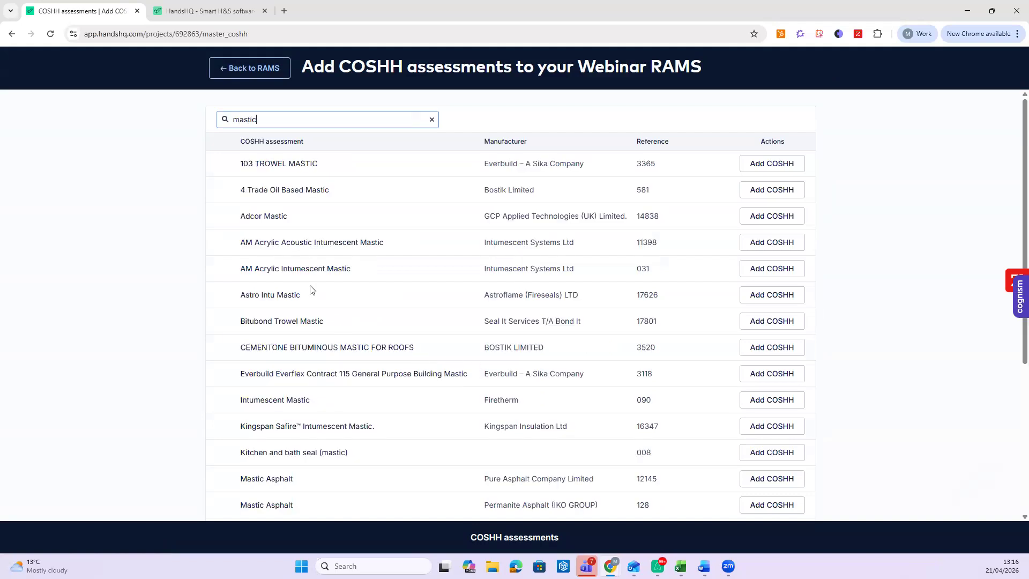
{"action": "left_click", "coordinate": [778, 403]}
- Enter 5, set method of use to Cleaning, and mark client employees as persons at risk
{"action": "type", "text": "5"}
{"action": "left_click", "coordinate": [844, 311]}
{"action": "left_click", "coordinate": [852, 357]}
{"action": "scroll", "coordinate": [856, 358], "scroll_direction": "down", "scroll_amount": 1}
{"action": "scroll", "coordinate": [856, 358], "scroll_direction": "down", "scroll_amount": 1}
{"action": "left_click", "coordinate": [863, 311]}
{"action": "left_click", "coordinate": [869, 355]}
{"action": "left_click", "coordinate": [885, 310]}
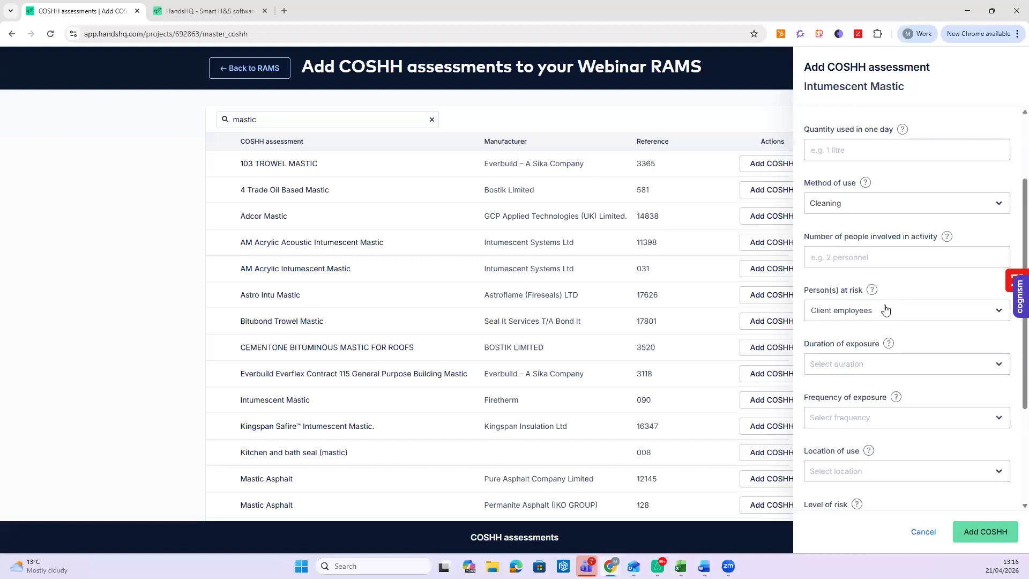
- Set location inside well ventilated, frequency once a week, risk Low; add it and return to RAMS
{"action": "scroll", "coordinate": [886, 310], "scroll_direction": "down", "scroll_amount": 3}
{"action": "left_click", "coordinate": [886, 310]}
{"action": "left_click", "coordinate": [903, 356]}
{"action": "left_click", "coordinate": [891, 262]}
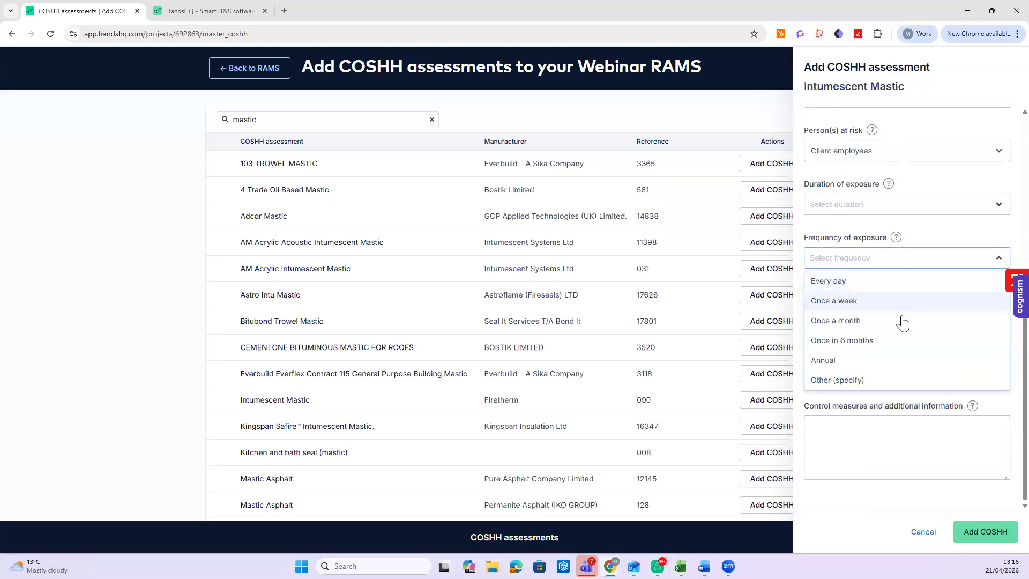
{"action": "left_click", "coordinate": [903, 301]}
{"action": "left_click", "coordinate": [911, 367]}
{"action": "left_click", "coordinate": [898, 400]}
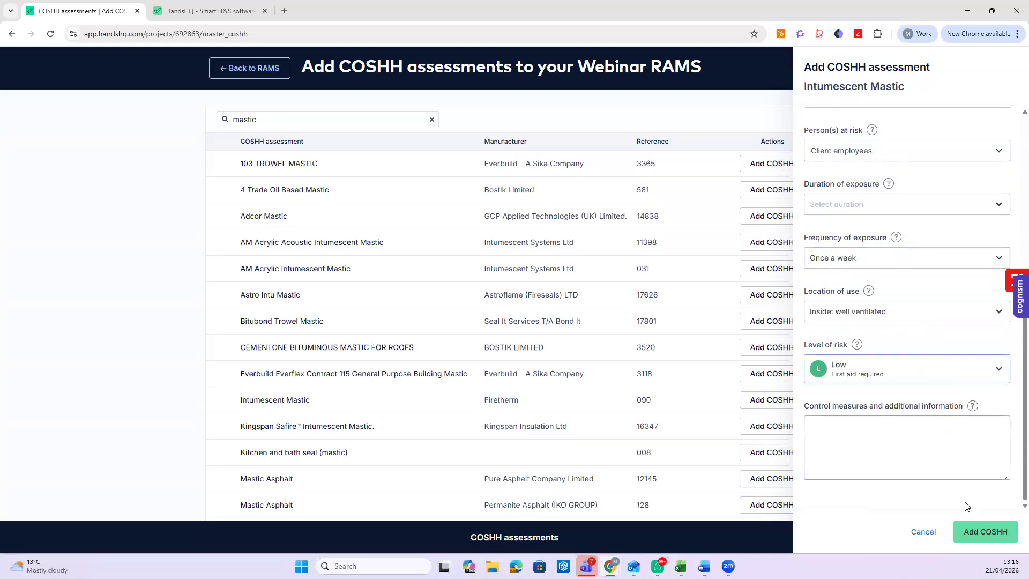
{"action": "left_click", "coordinate": [984, 534]}
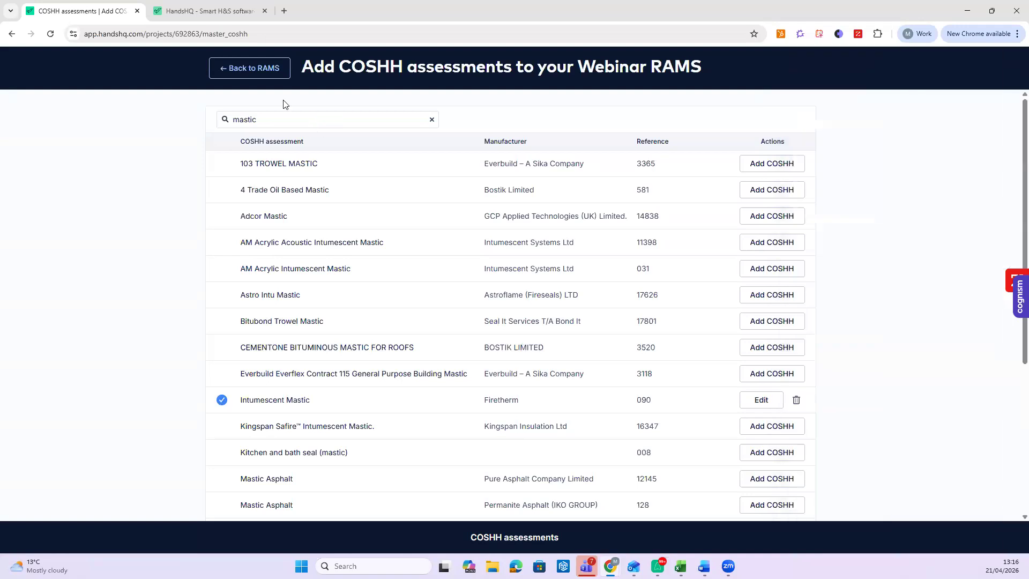
{"action": "left_click", "coordinate": [258, 76]}
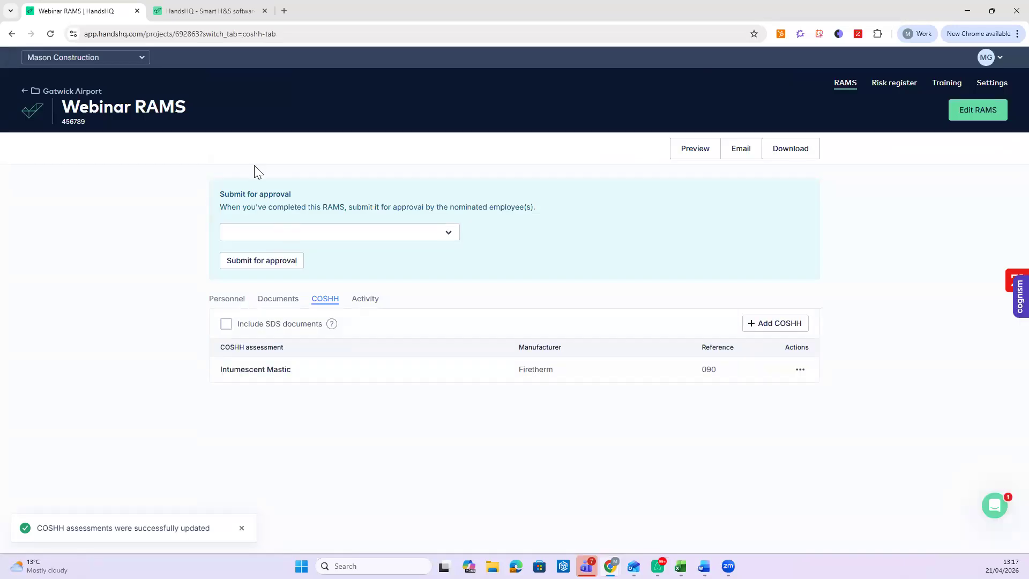
- Nominate an approver on the Personnel tab and submit the RAMS for approval
{"action": "left_click", "coordinate": [232, 299]}
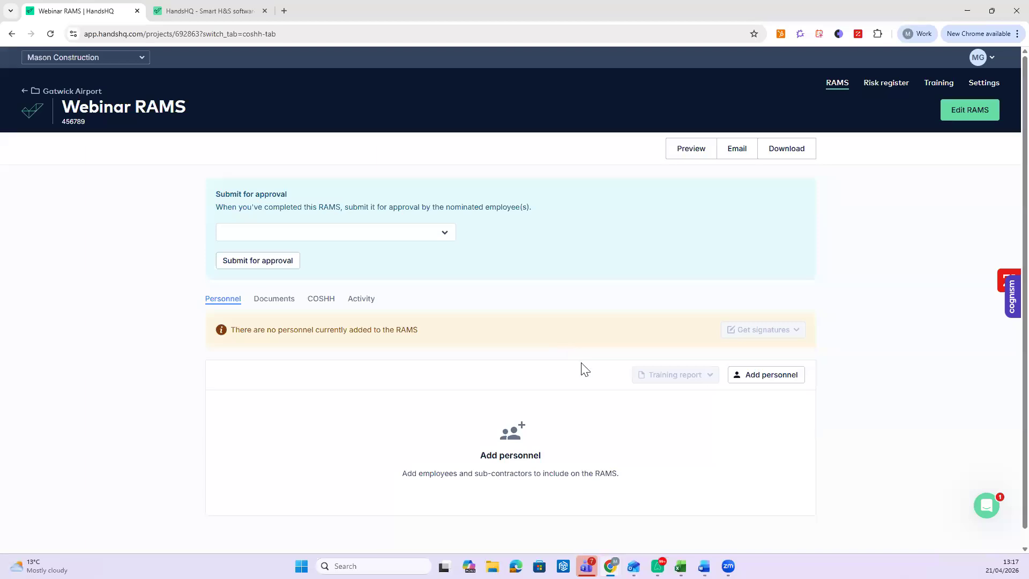
{"action": "left_click", "coordinate": [335, 232]}
{"action": "left_click", "coordinate": [296, 298]}
{"action": "left_click", "coordinate": [285, 262]}
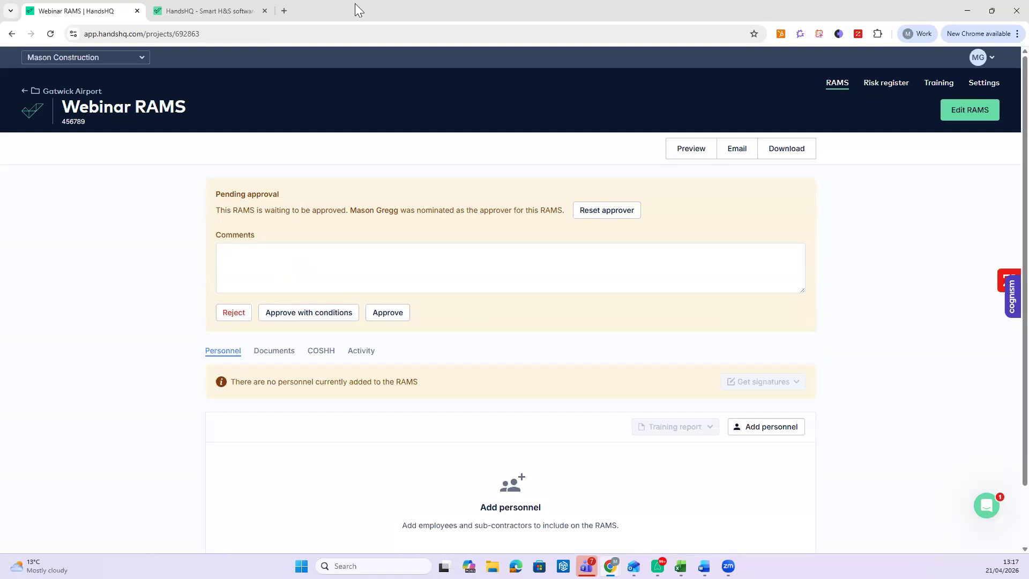
- Approve version 1 with the comment 'yes best RAMS EVER !!!'
{"action": "left_click", "coordinate": [395, 278]}
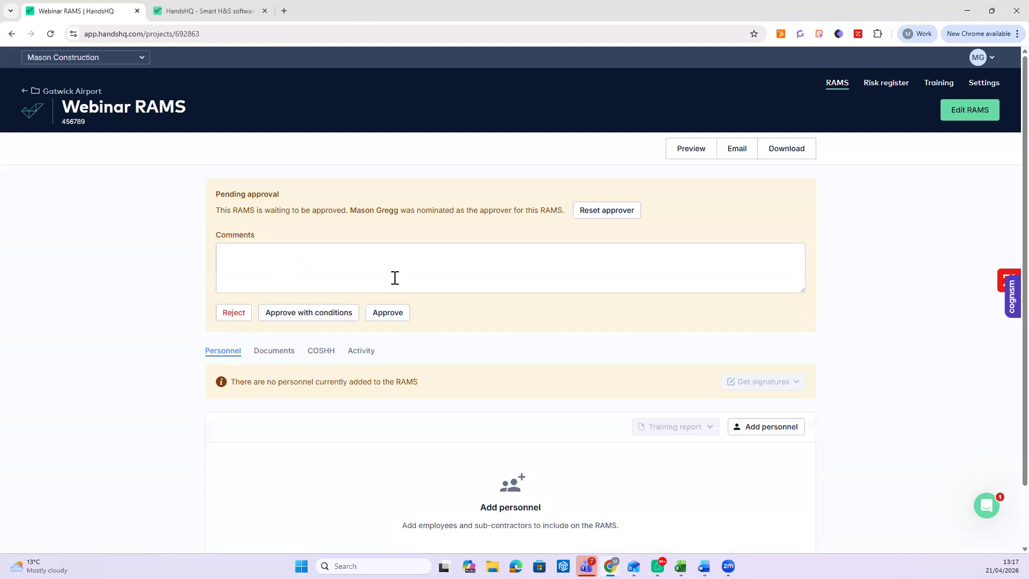
{"action": "type", "text": "yes best RAMSE"}
{"action": "key", "text": "BackSpace"}
{"action": "type", "text": "EVER !!!"}
{"action": "left_click", "coordinate": [374, 317]}
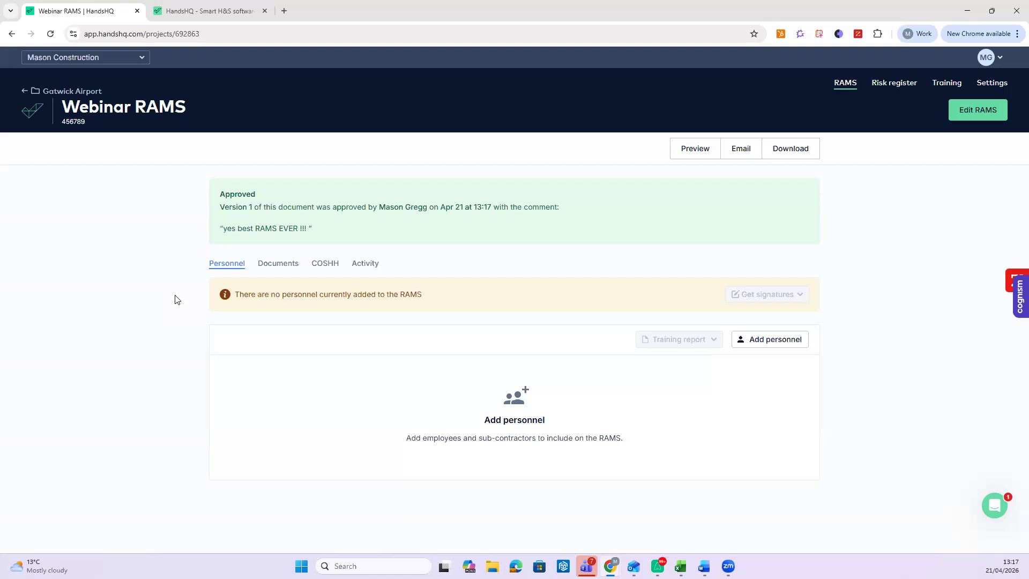
- Add the Contracts Manager employee to the Webinar RAMS personnel
{"action": "left_click", "coordinate": [774, 340]}
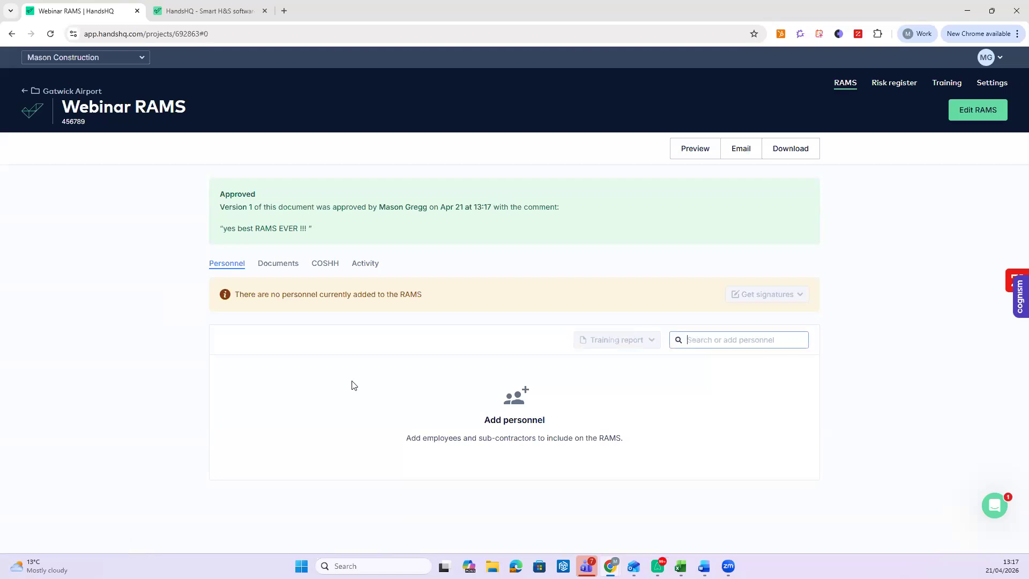
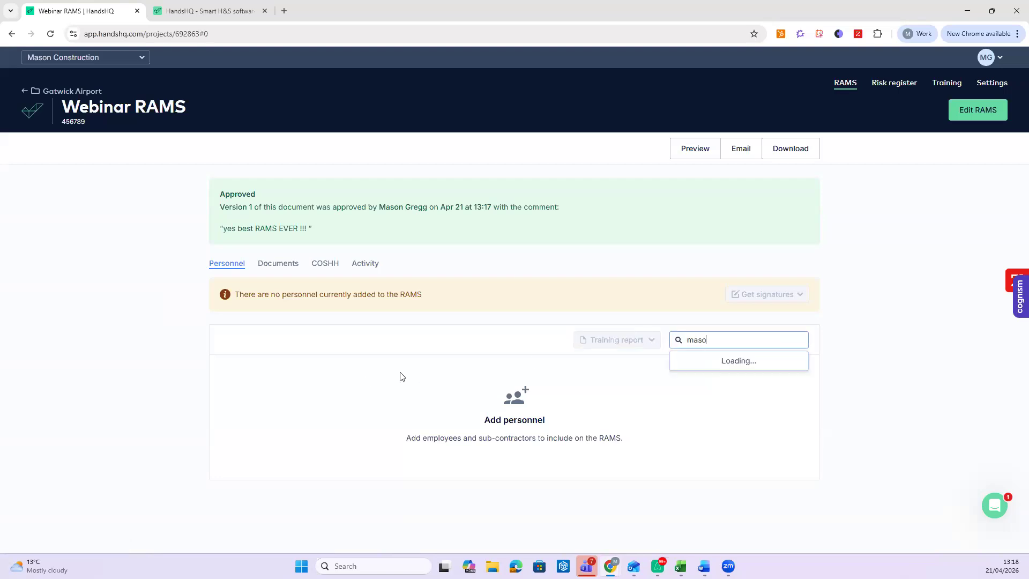
{"action": "key", "text": "Return"}
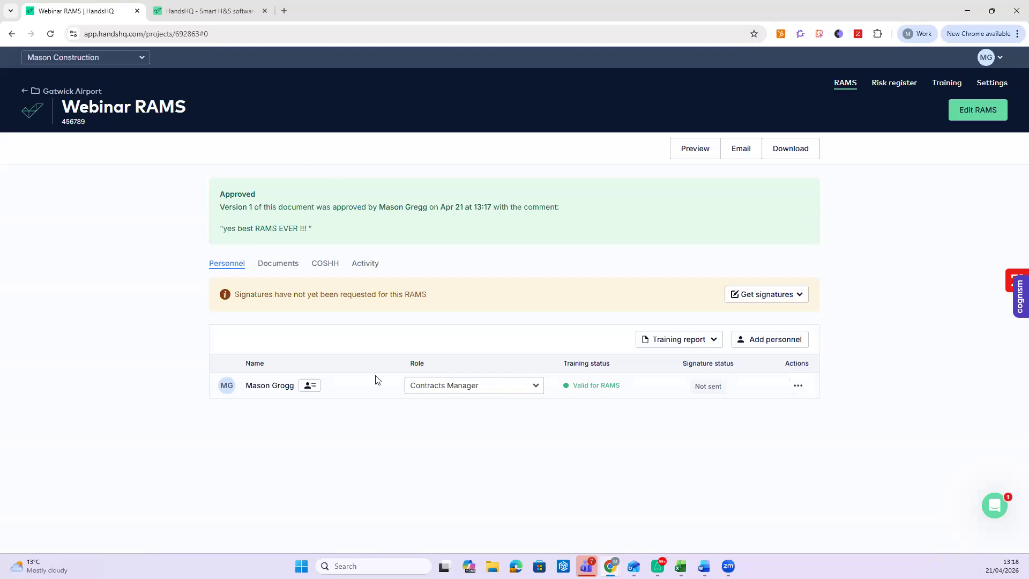
- Send version 1 for signatures, then start signing in person for that employee
{"action": "left_click", "coordinate": [776, 306]}
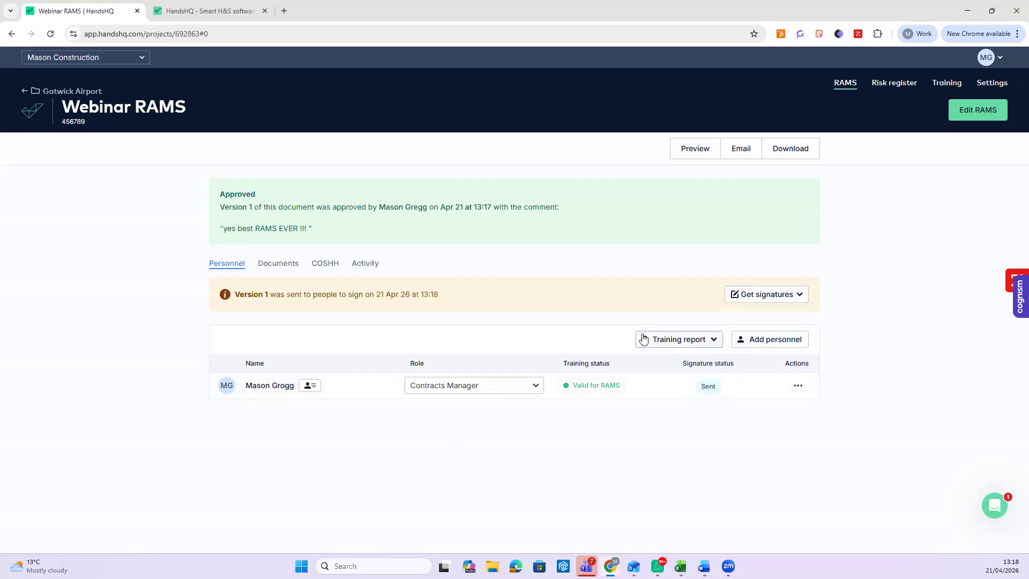
{"action": "left_click", "coordinate": [798, 385]}
{"action": "left_click", "coordinate": [778, 411]}
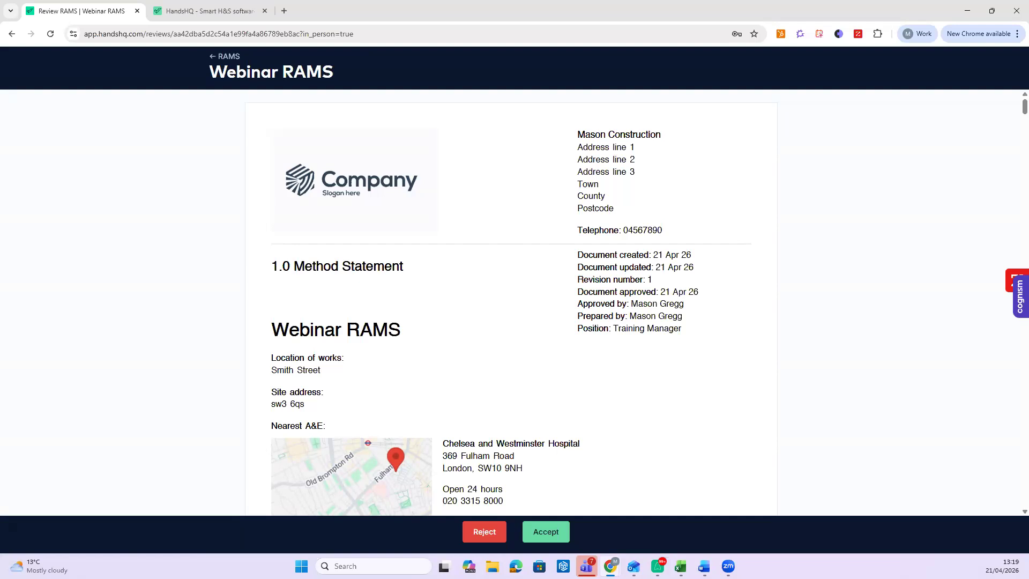
- Read through the whole Webinar RAMS revision 1 document and accept it
{"action": "scroll", "coordinate": [533, 402], "scroll_direction": "down", "scroll_amount": 3}
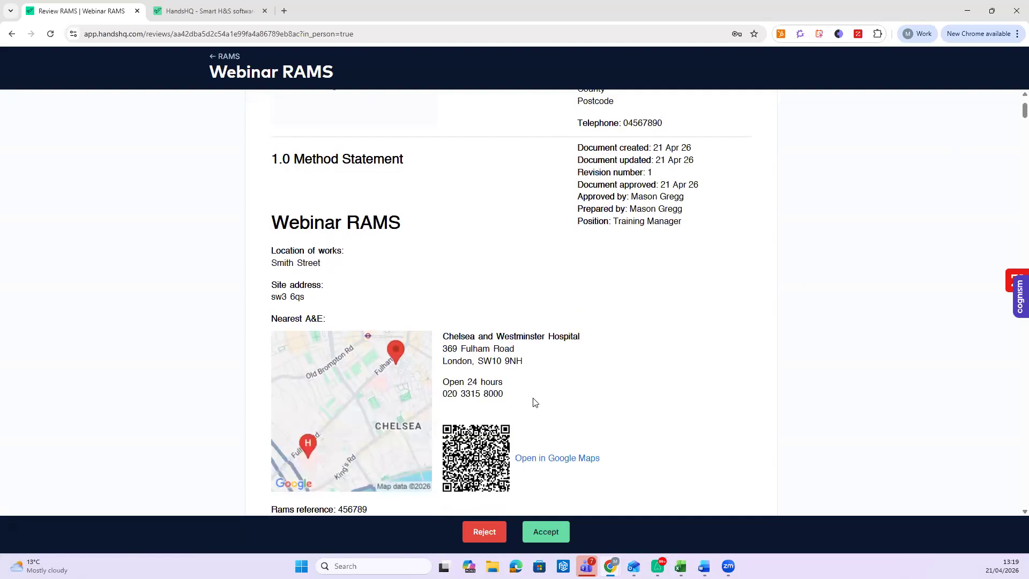
{"action": "scroll", "coordinate": [602, 381], "scroll_direction": "down", "scroll_amount": 4}
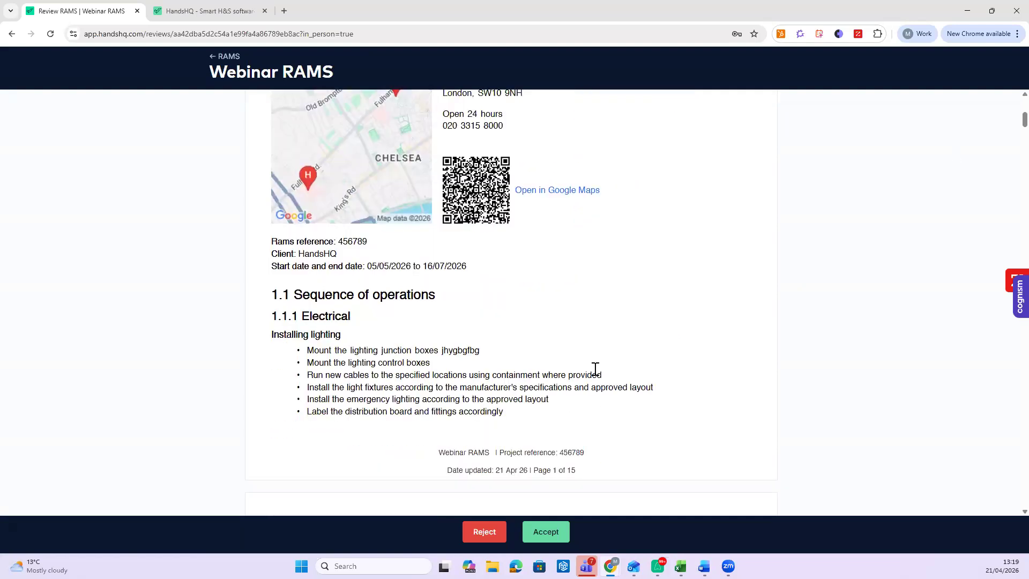
{"action": "scroll", "coordinate": [472, 354], "scroll_direction": "down", "scroll_amount": 4}
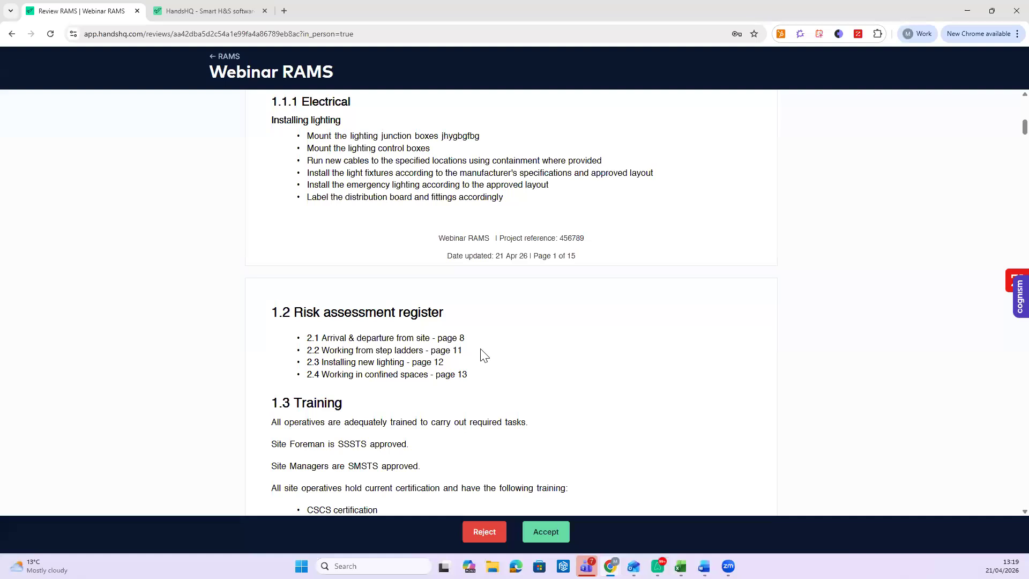
{"action": "scroll", "coordinate": [498, 355], "scroll_direction": "down", "scroll_amount": 4}
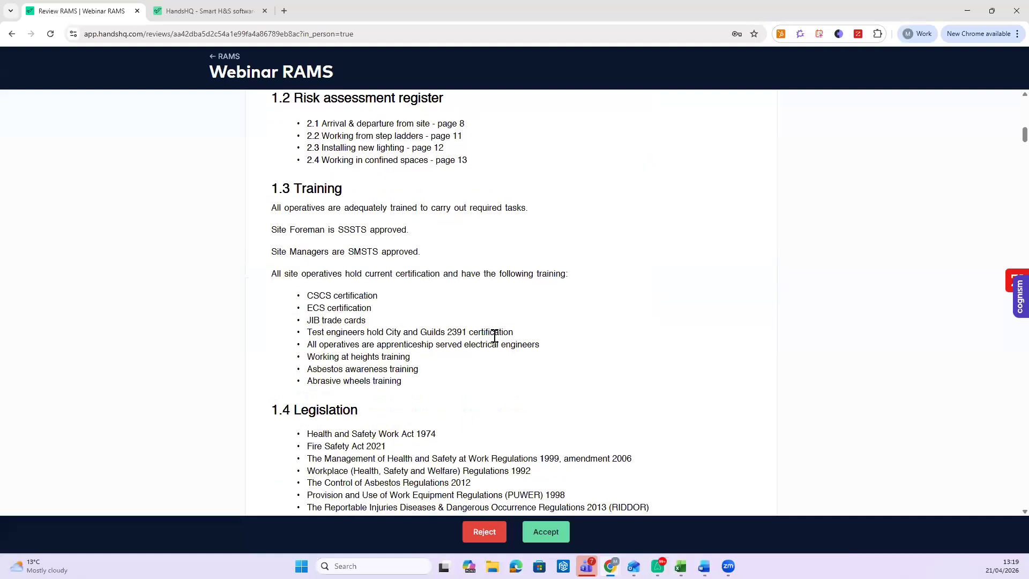
{"action": "scroll", "coordinate": [494, 335], "scroll_direction": "down", "scroll_amount": 12}
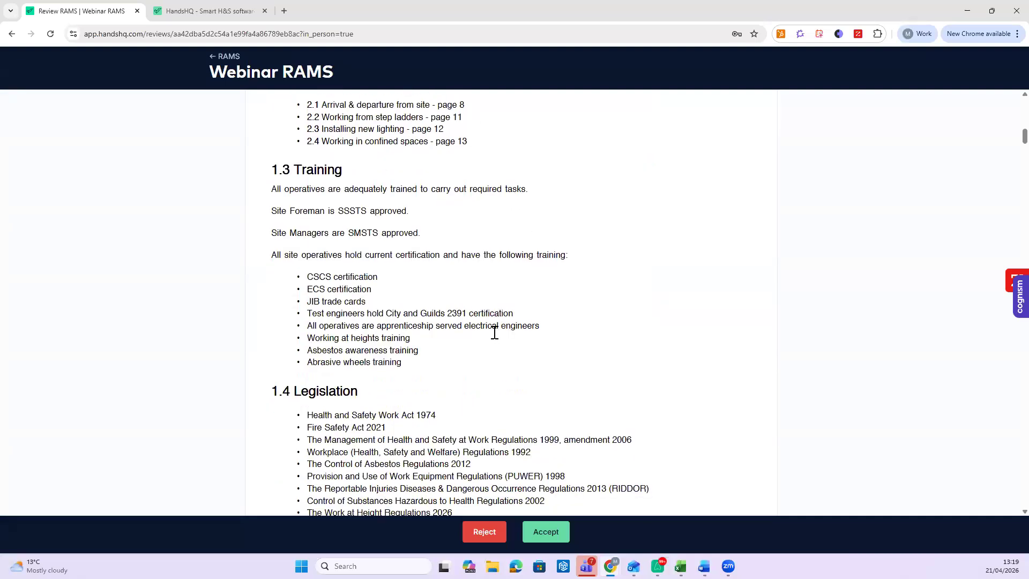
{"action": "scroll", "coordinate": [490, 316], "scroll_direction": "down", "scroll_amount": 11}
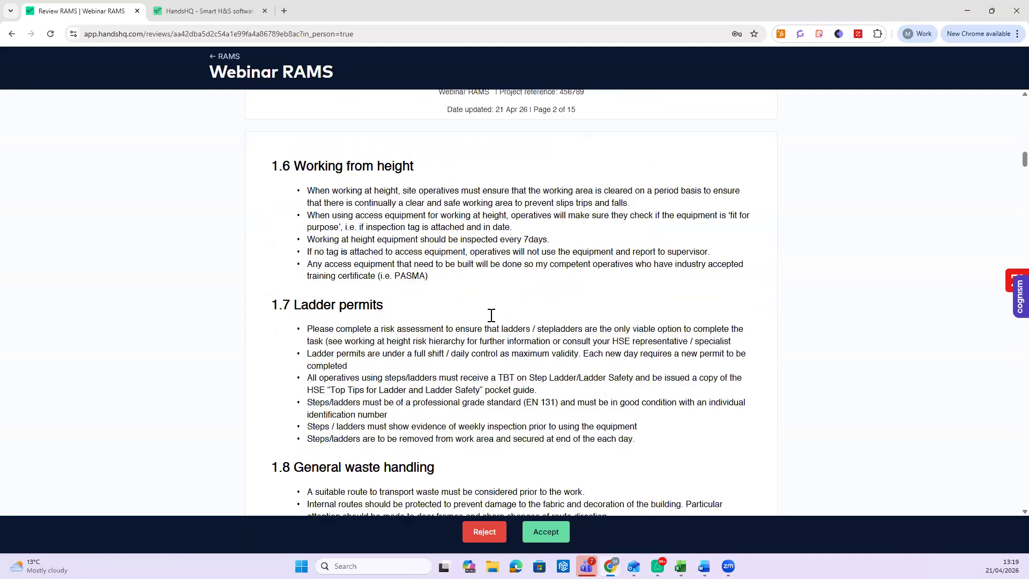
{"action": "scroll", "coordinate": [494, 311], "scroll_direction": "down", "scroll_amount": 12}
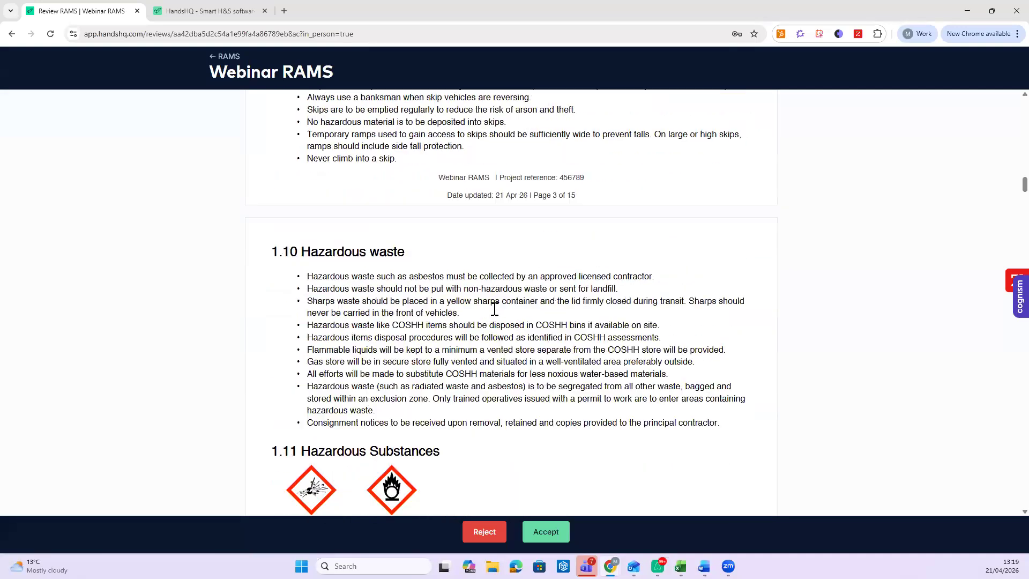
{"action": "scroll", "coordinate": [510, 284], "scroll_direction": "down", "scroll_amount": 10}
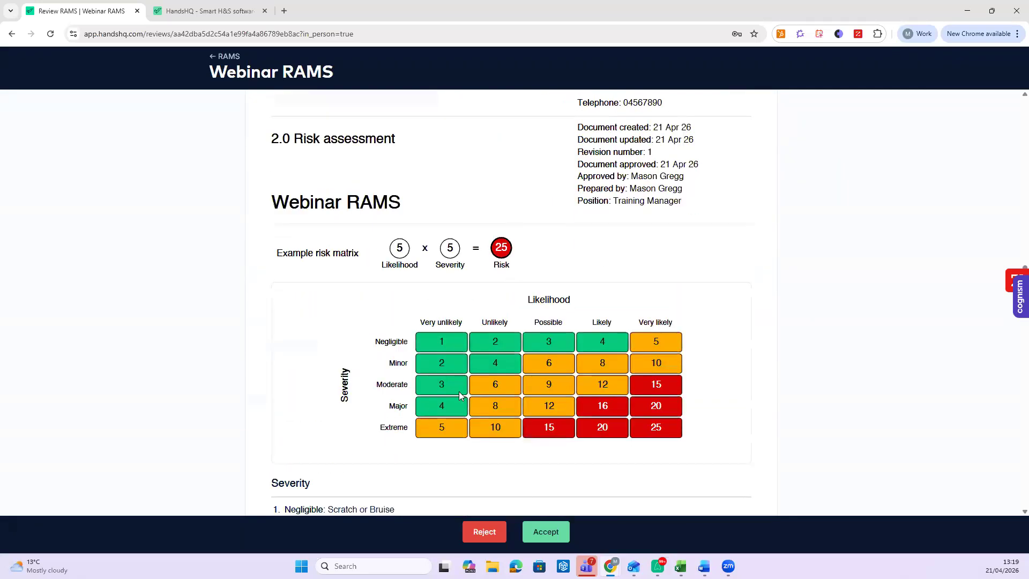
{"action": "scroll", "coordinate": [324, 316], "scroll_direction": "down", "scroll_amount": 14}
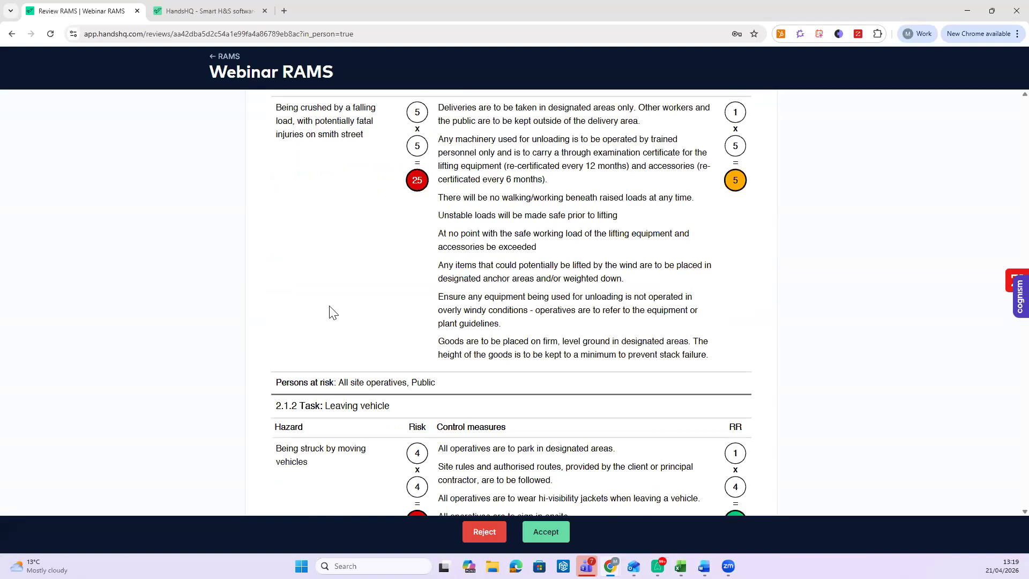
{"action": "scroll", "coordinate": [330, 311], "scroll_direction": "down", "scroll_amount": 5}
{"action": "scroll", "coordinate": [339, 298], "scroll_direction": "down", "scroll_amount": 7}
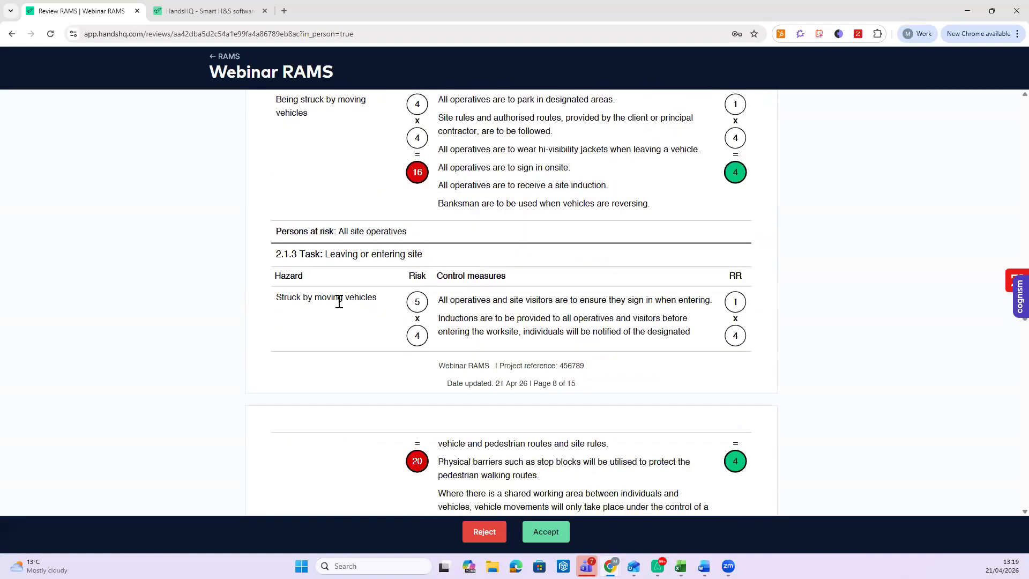
{"action": "scroll", "coordinate": [351, 302], "scroll_direction": "down", "scroll_amount": 7}
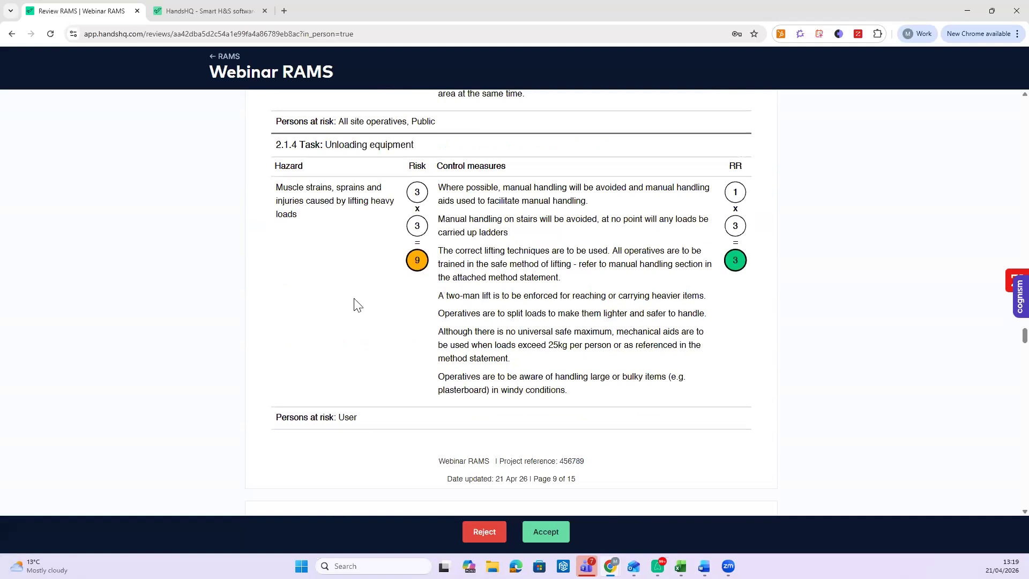
{"action": "scroll", "coordinate": [358, 305], "scroll_direction": "down", "scroll_amount": 20}
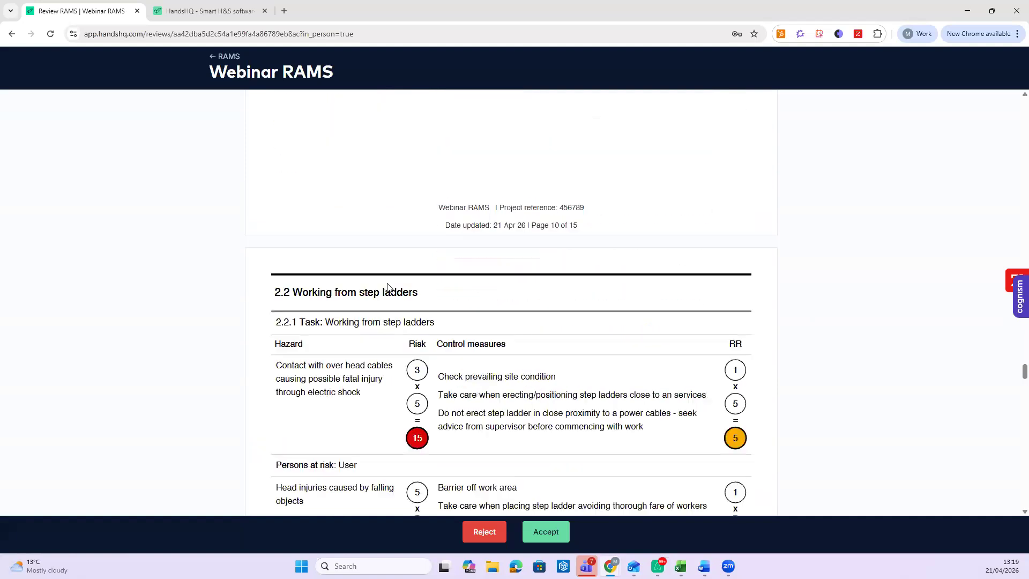
{"action": "scroll", "coordinate": [402, 290], "scroll_direction": "down", "scroll_amount": 20}
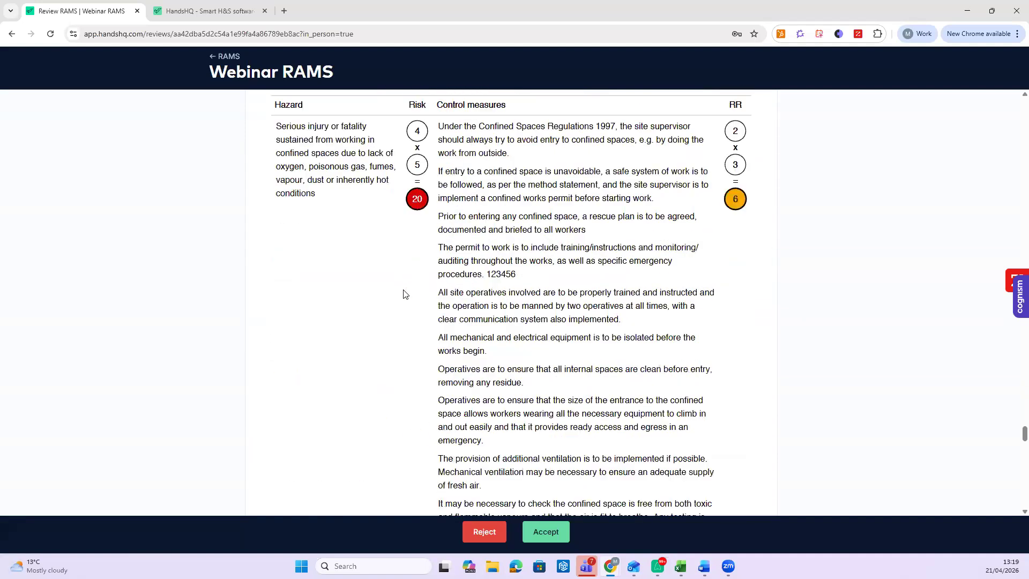
{"action": "scroll", "coordinate": [404, 292], "scroll_direction": "up", "scroll_amount": 11}
{"action": "scroll", "coordinate": [407, 292], "scroll_direction": "down", "scroll_amount": 4}
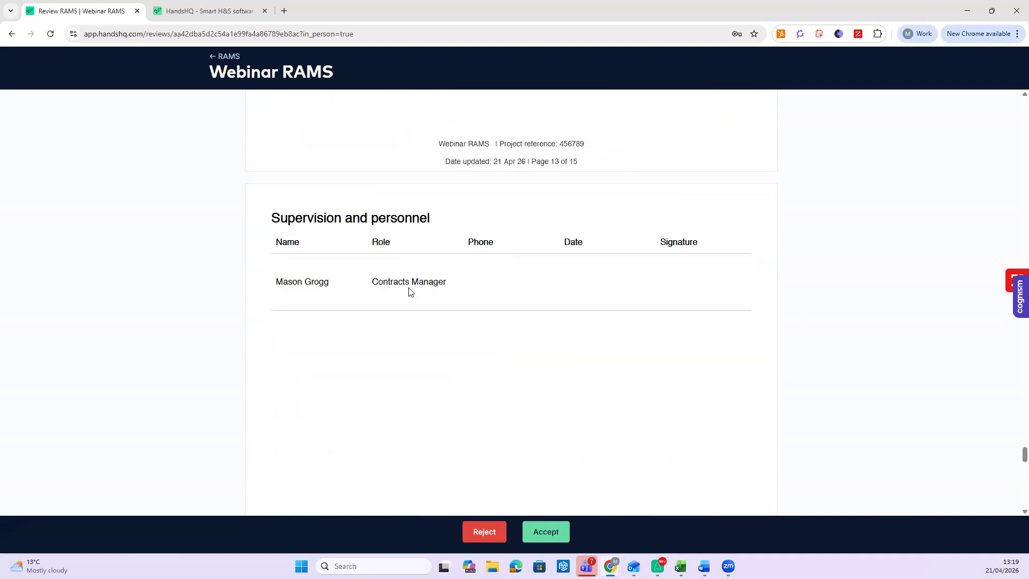
{"action": "scroll", "coordinate": [409, 291], "scroll_direction": "down", "scroll_amount": 12}
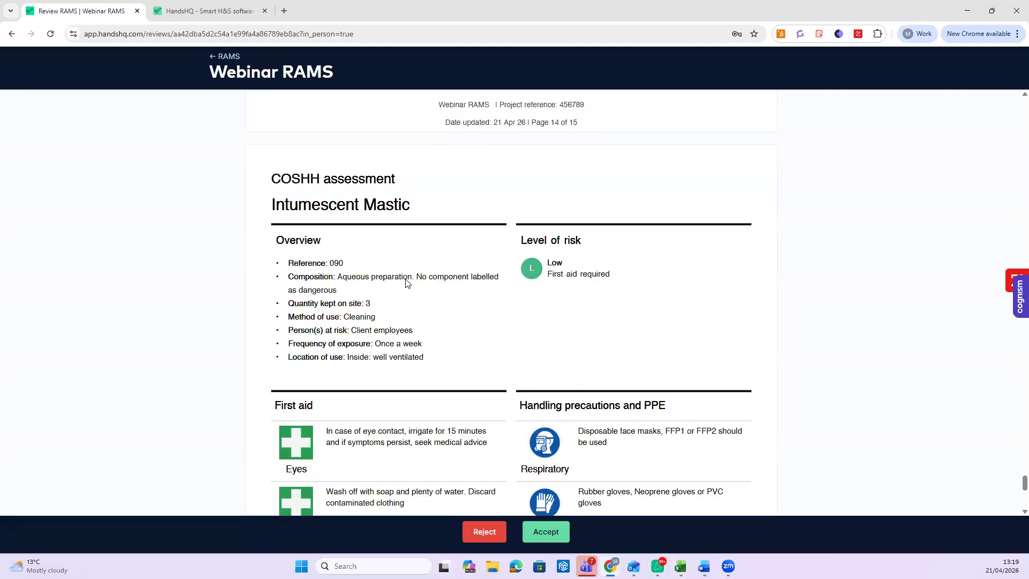
{"action": "scroll", "coordinate": [339, 280], "scroll_direction": "down", "scroll_amount": 4}
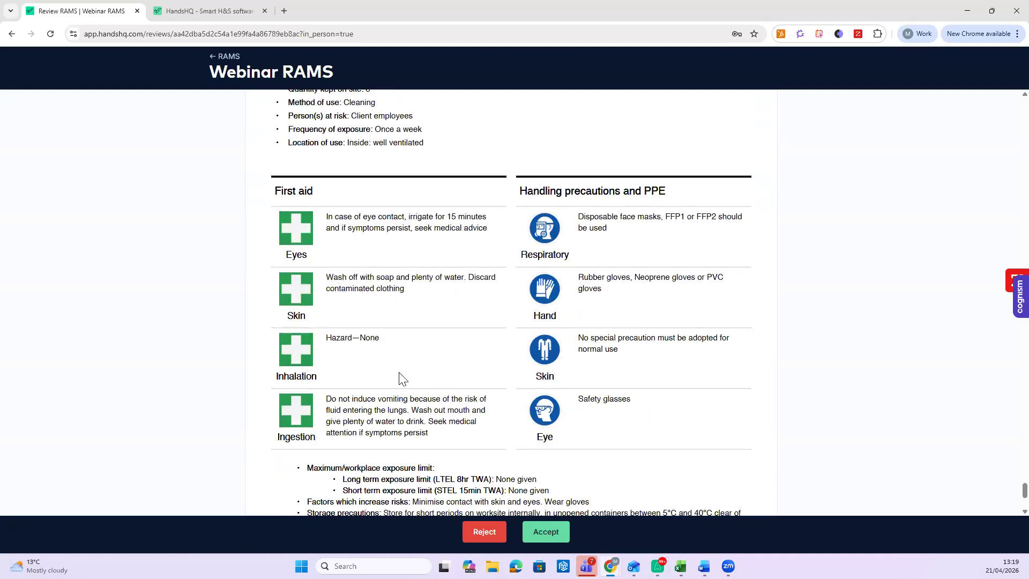
{"action": "scroll", "coordinate": [428, 346], "scroll_direction": "down", "scroll_amount": 5}
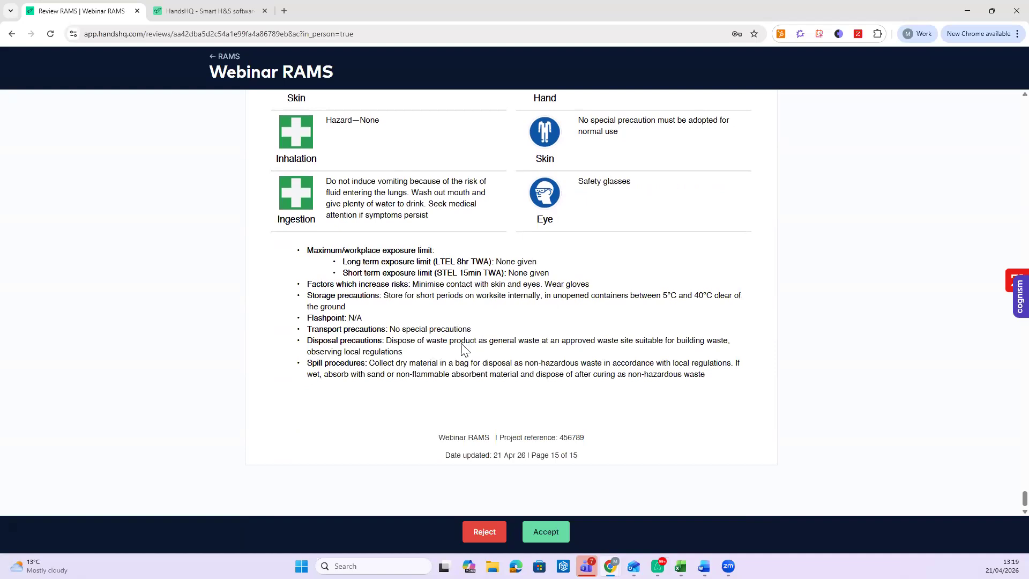
{"action": "scroll", "coordinate": [465, 375], "scroll_direction": "down", "scroll_amount": 5}
{"action": "scroll", "coordinate": [465, 376], "scroll_direction": "up", "scroll_amount": 10}
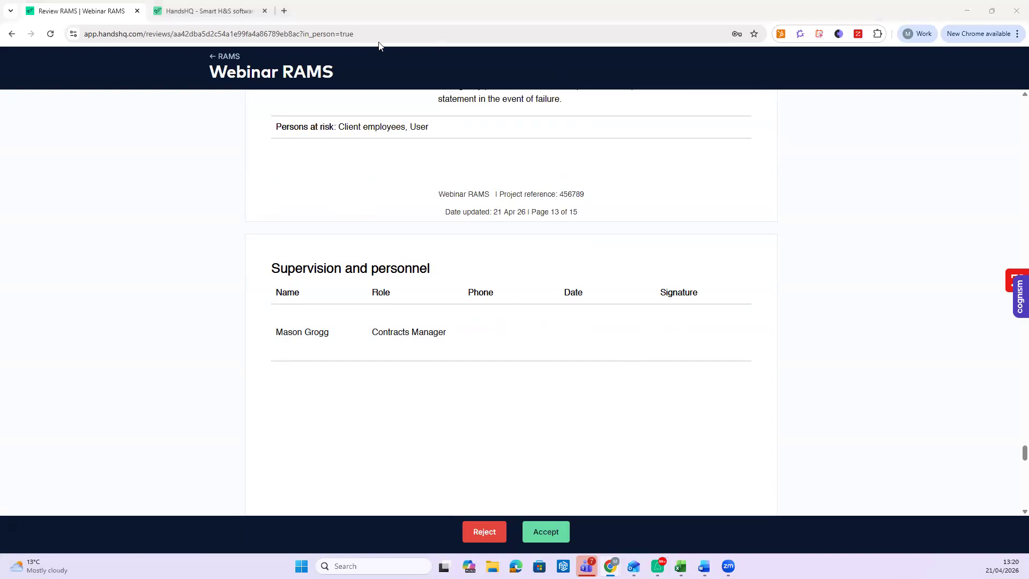
{"action": "left_click", "coordinate": [558, 528]}
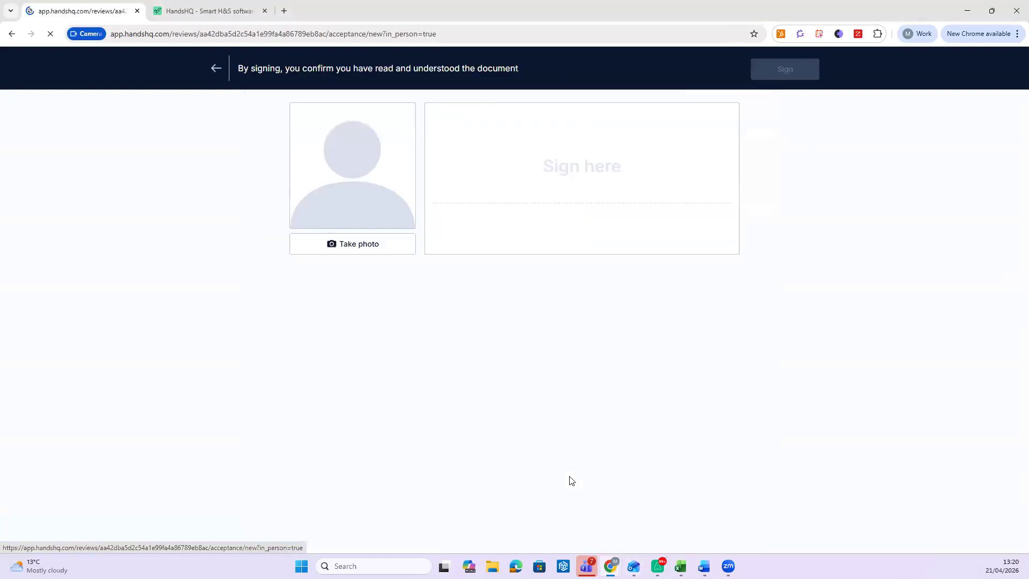
- Take the signer's photo, draw a signature, and submit to sign version 1
{"action": "left_click", "coordinate": [361, 252]}
{"action": "mouse_move", "coordinate": [480, 193]}
{"action": "left_mouse_down"}
{"action": "mouse_move", "coordinate": [572, 122]}
{"action": "mouse_move", "coordinate": [542, 159]}
{"action": "mouse_move", "coordinate": [664, 148]}
{"action": "mouse_move", "coordinate": [635, 146]}
{"action": "left_mouse_up"}
{"action": "left_click", "coordinate": [789, 70]}
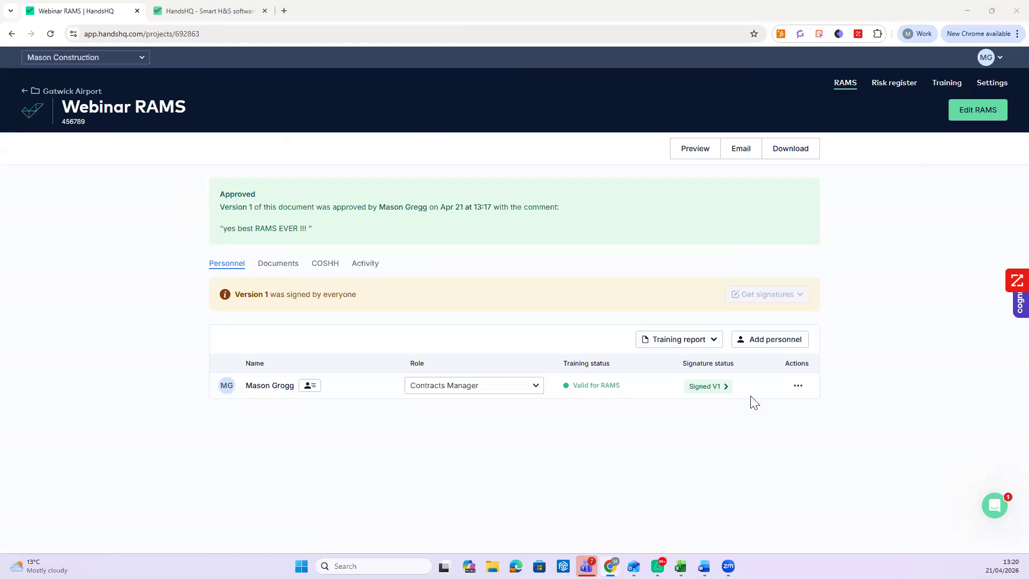
- Check the Signed V1 signature and photo, then bring up the company switcher
{"action": "left_click", "coordinate": [700, 394]}
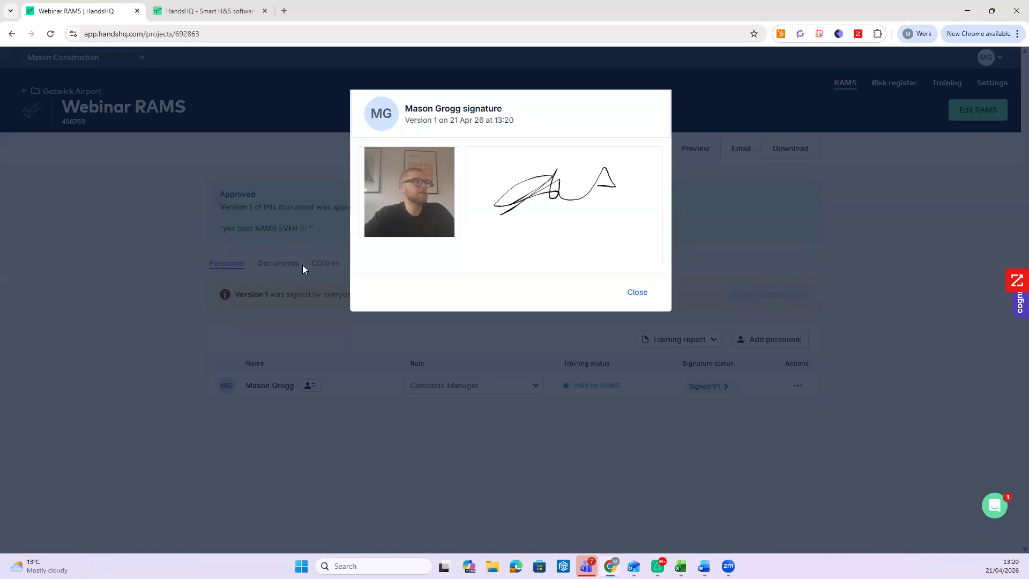
{"action": "left_click", "coordinate": [636, 295]}
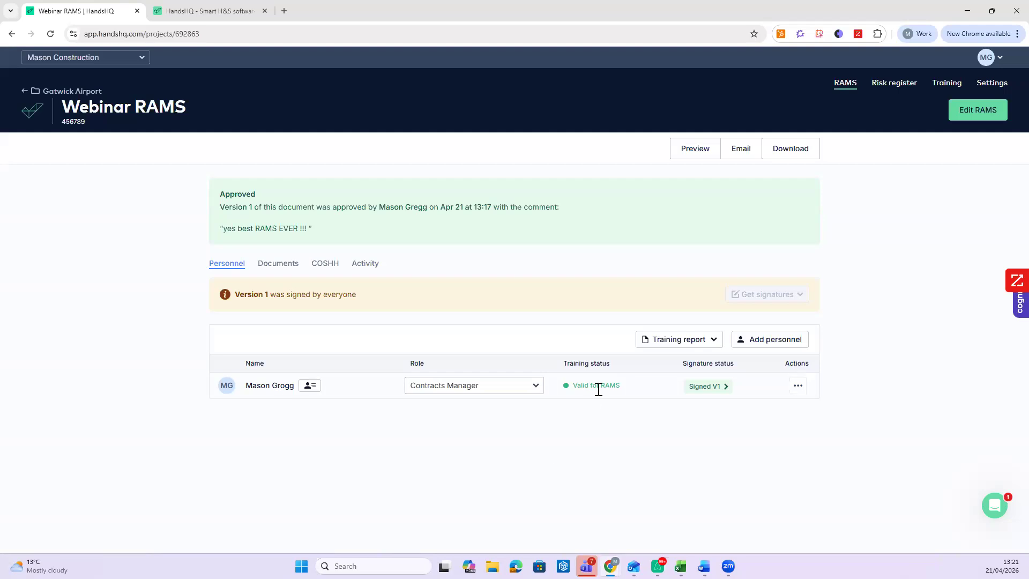
{"action": "left_click", "coordinate": [107, 58]}
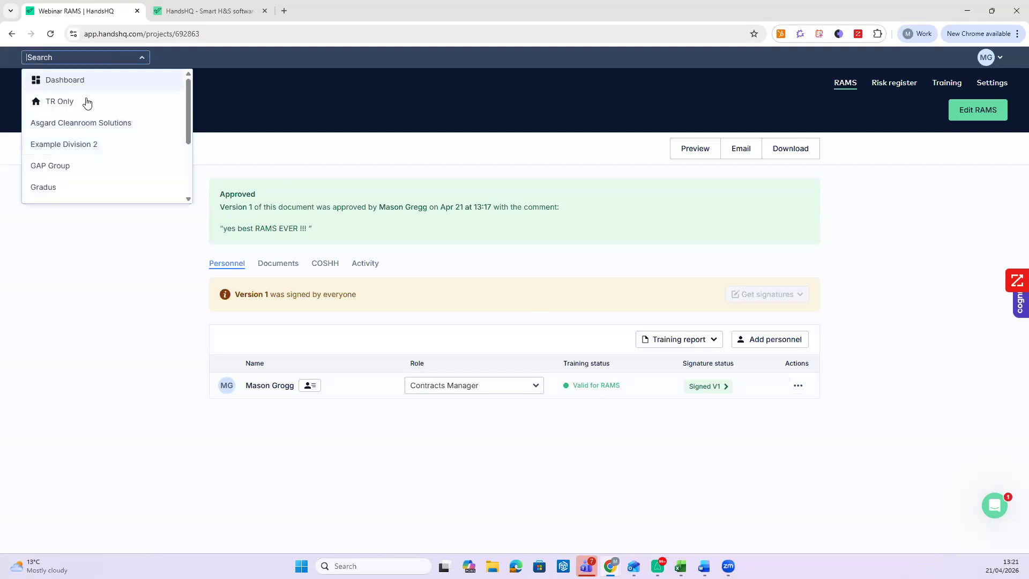
- Switch to TR Only, hide personnel with No required training, and view the HandsHQ website tab
{"action": "left_click", "coordinate": [87, 101]}
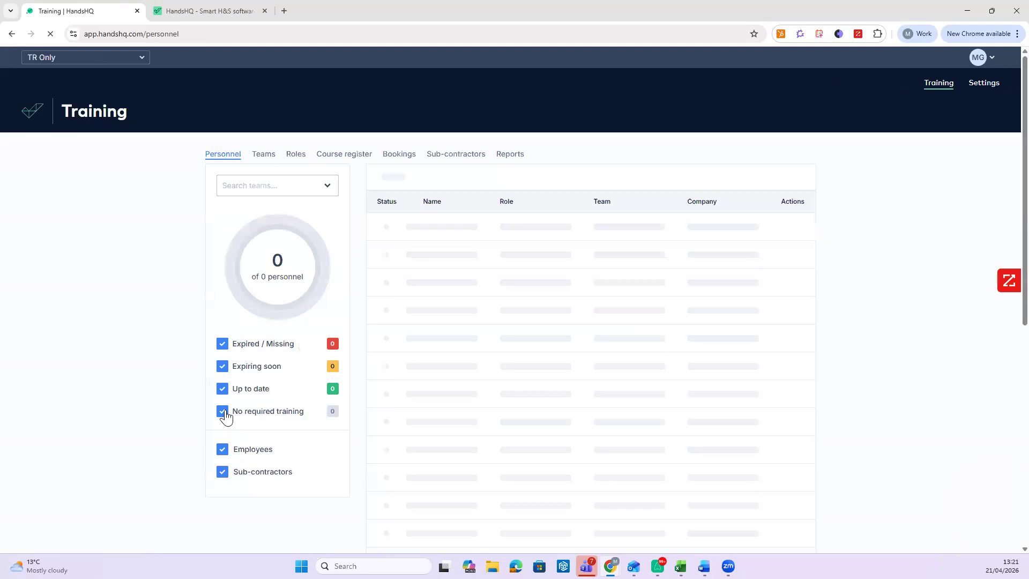
{"action": "left_click", "coordinate": [222, 411]}
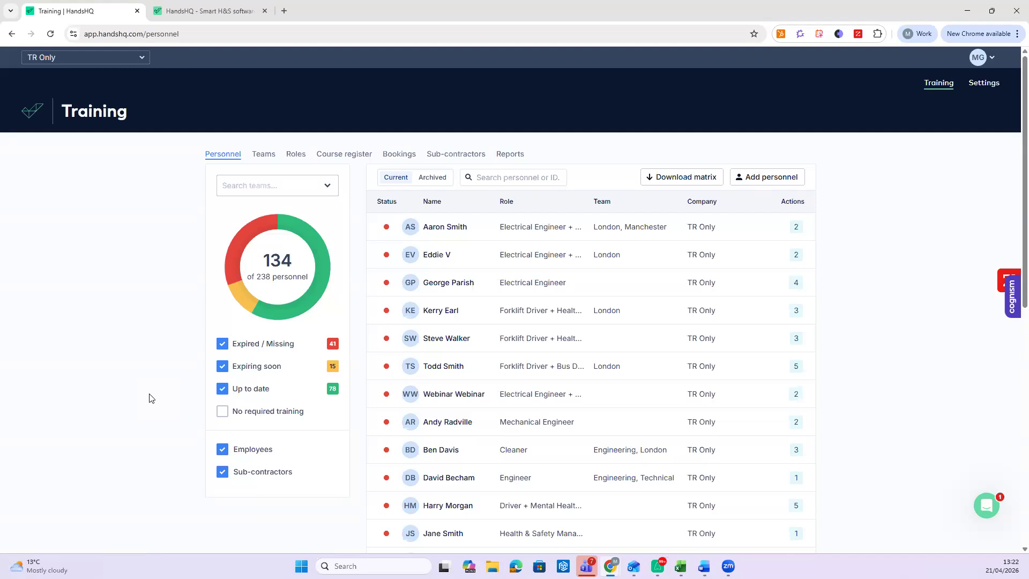
{"action": "left_click", "coordinate": [212, 10]}
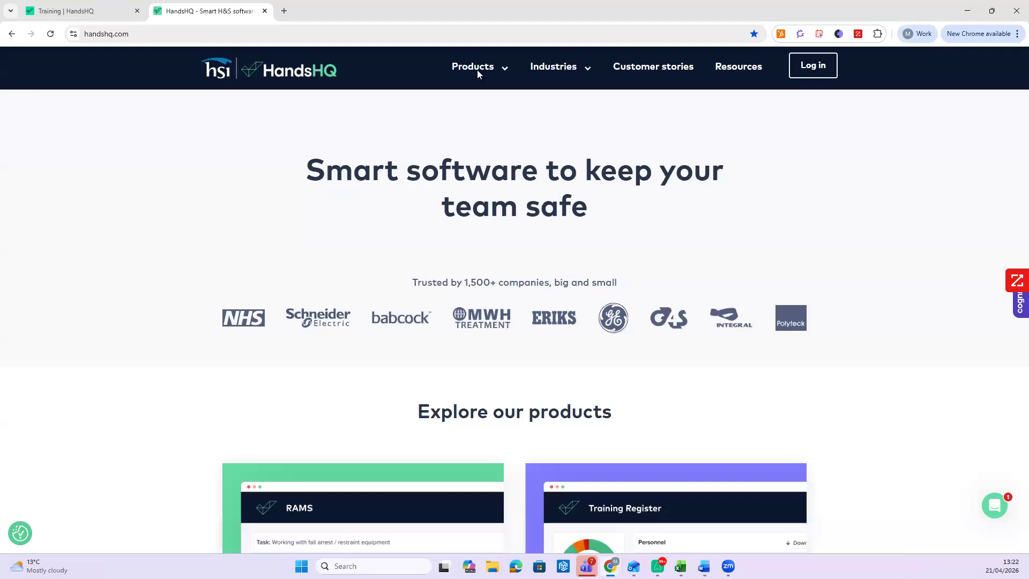
- Go to the Training Register live demo page offering the Thu 23 Apr session
{"action": "mouse_move", "coordinate": [477, 73]}
{"action": "left_click", "coordinate": [448, 151]}
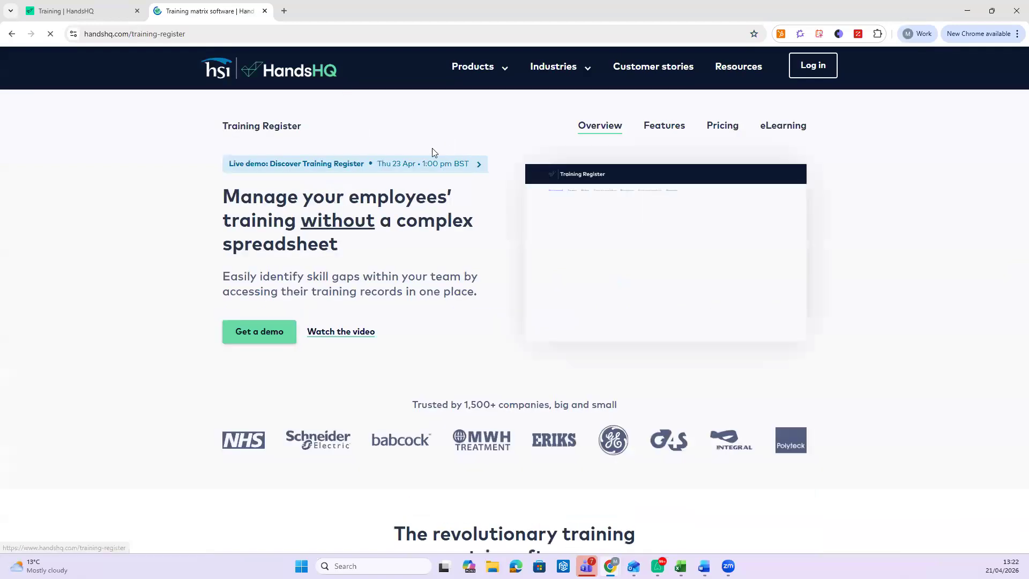
{"action": "left_click", "coordinate": [407, 172]}
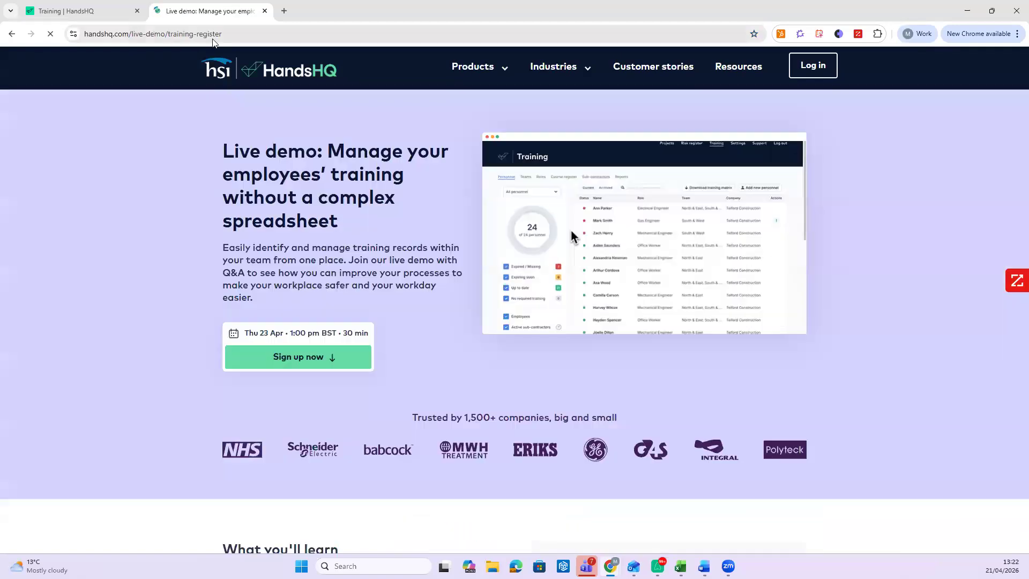
{"action": "left_click", "coordinate": [215, 34]}
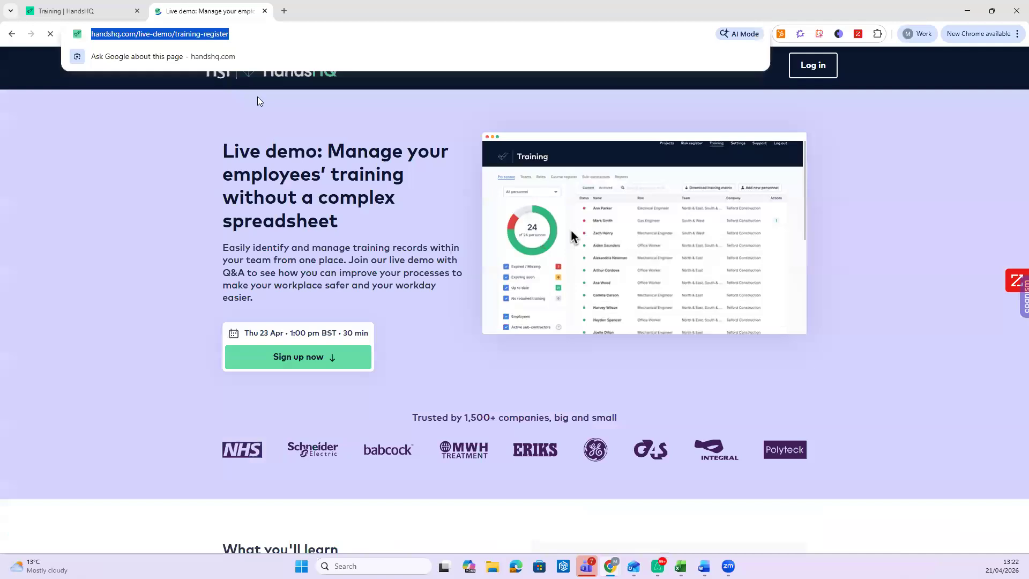
{"action": "left_click", "coordinate": [621, 224]}
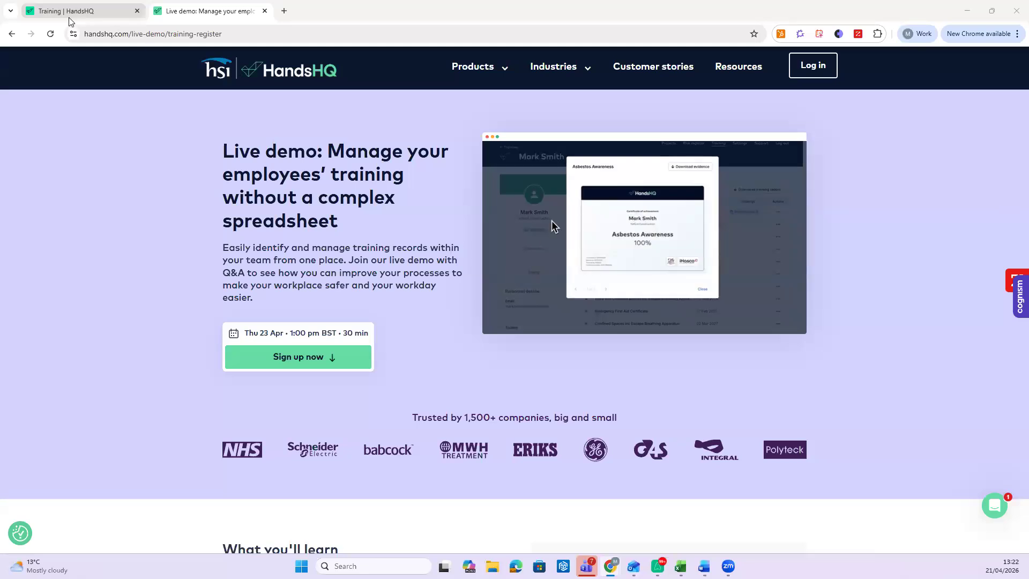
- Make Mason Construction the active company and show its Risk register categories
{"action": "left_click", "coordinate": [80, 11]}
{"action": "left_click", "coordinate": [86, 57]}
{"action": "scroll", "coordinate": [93, 161], "scroll_direction": "down", "scroll_amount": 2}
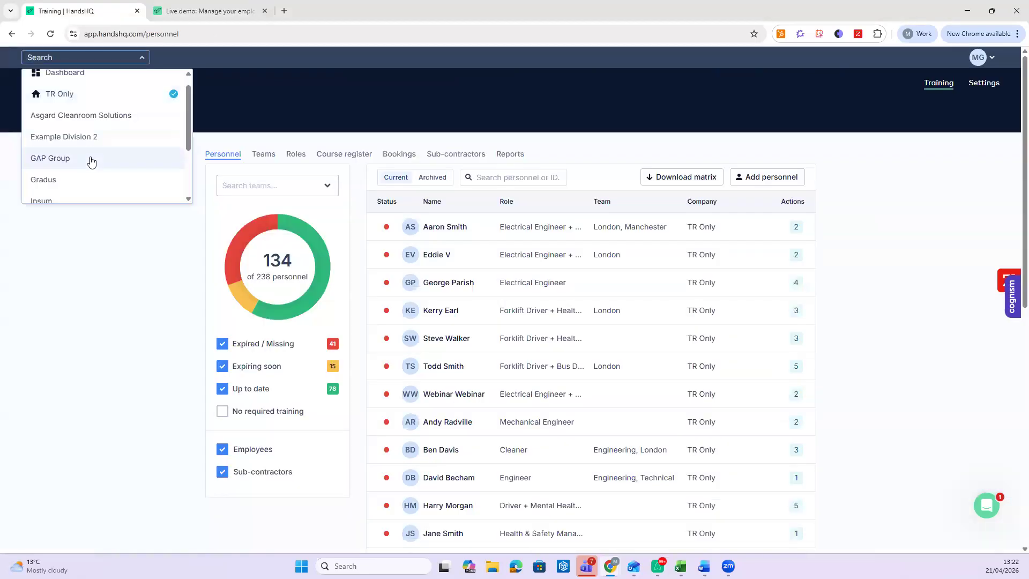
{"action": "left_click", "coordinate": [97, 175]}
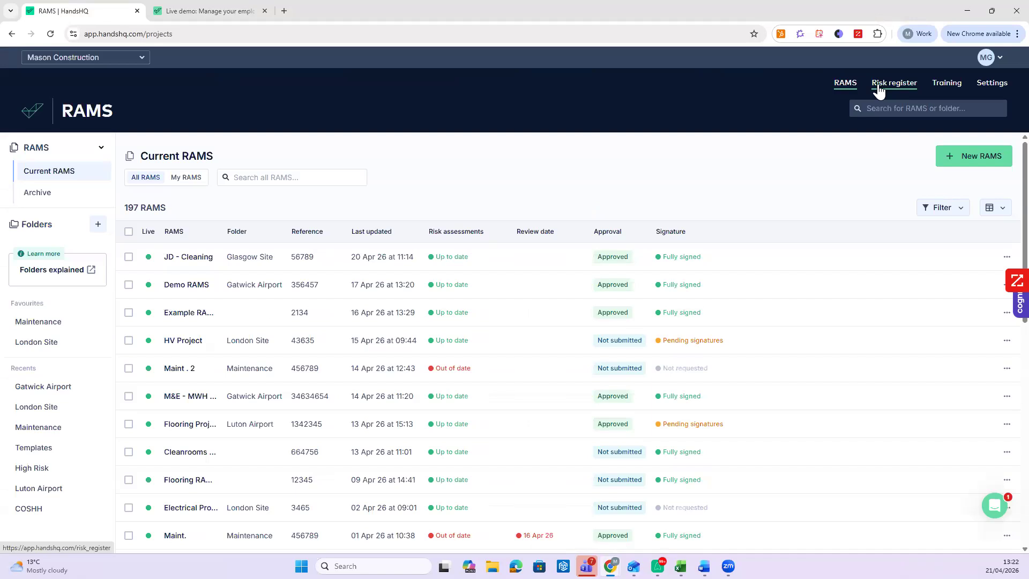
{"action": "left_click", "coordinate": [890, 86]}
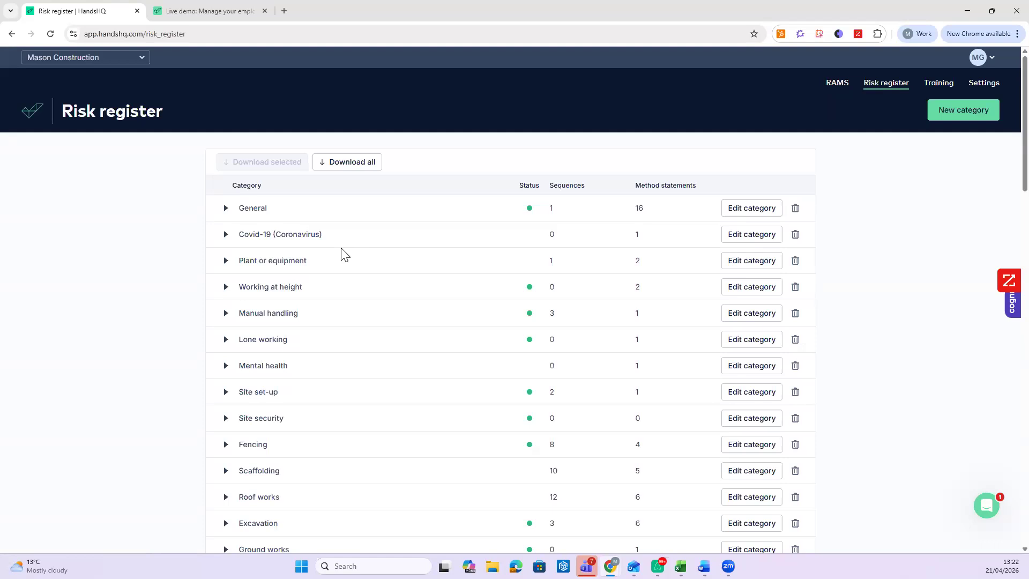
- Edit the General risk category and expand its method statement's Legislation section
{"action": "left_click", "coordinate": [838, 83]}
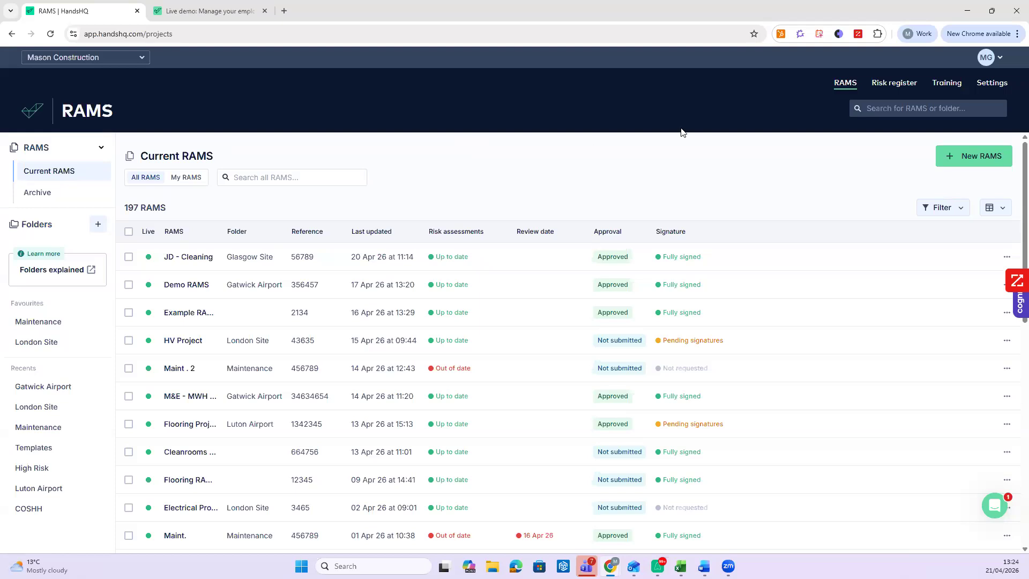
{"action": "left_click", "coordinate": [889, 83]}
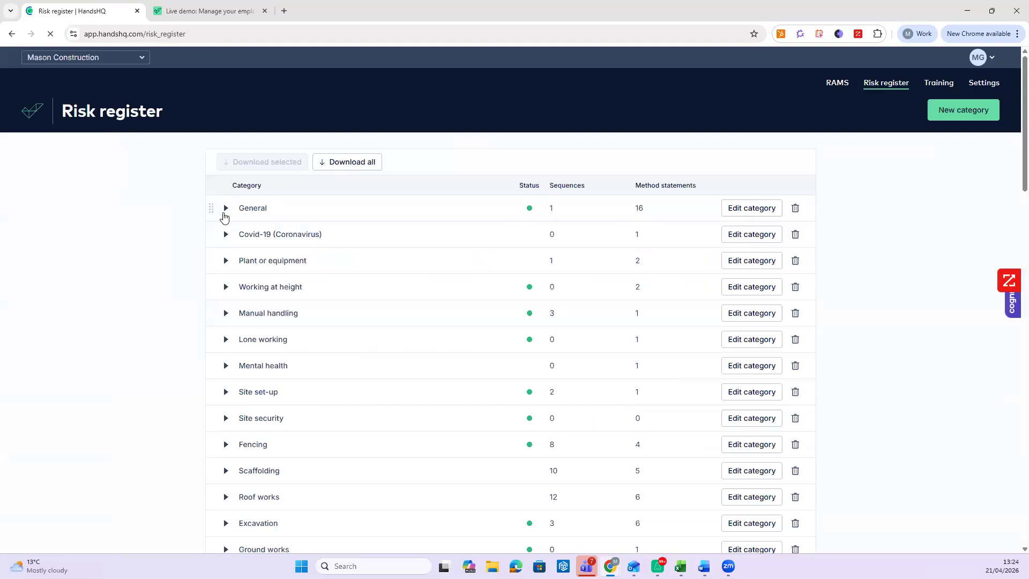
{"action": "left_click", "coordinate": [281, 214]}
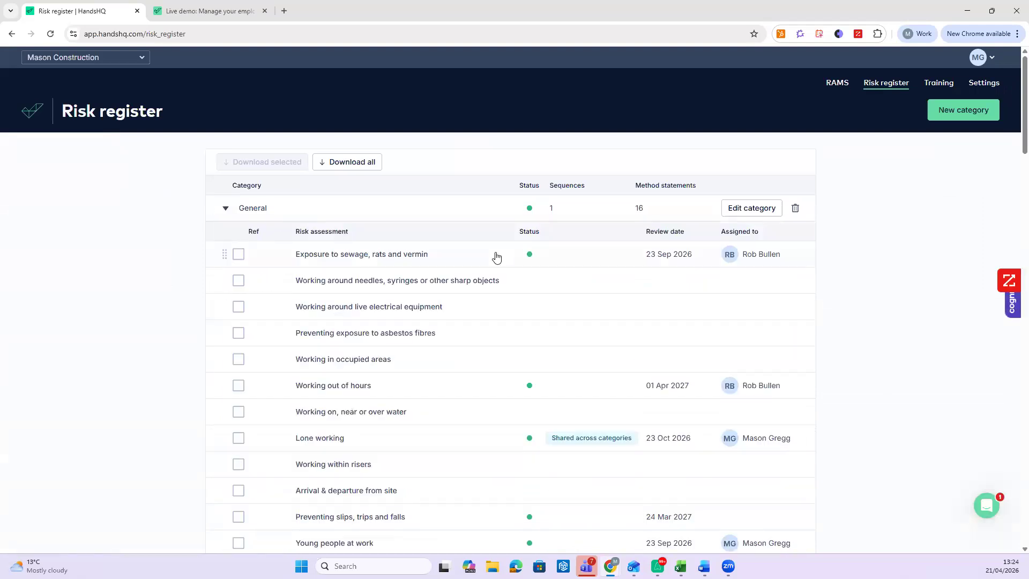
{"action": "left_click", "coordinate": [726, 213]}
{"action": "left_click", "coordinate": [336, 156]}
{"action": "left_click", "coordinate": [235, 287]}
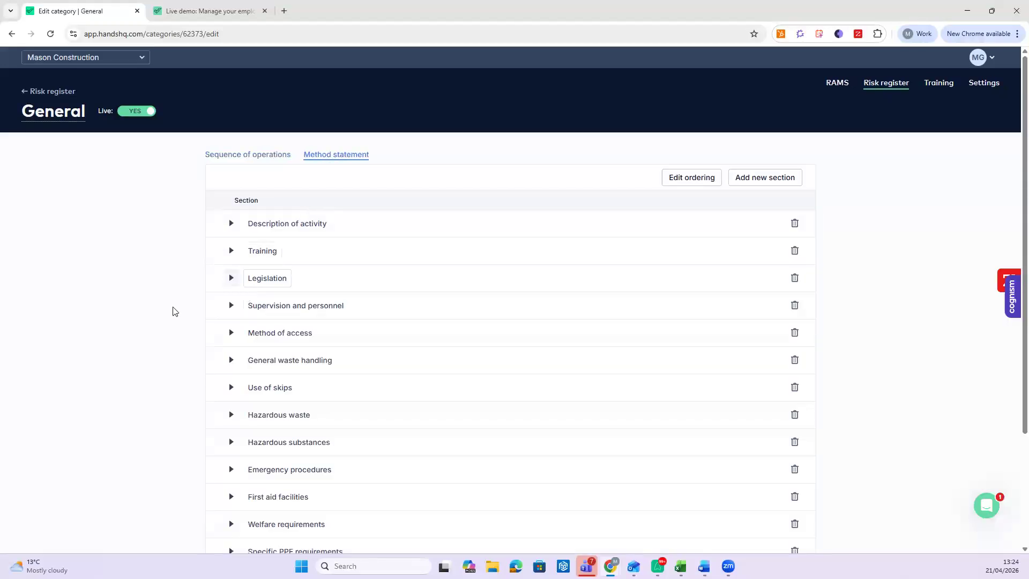
{"action": "scroll", "coordinate": [172, 321], "scroll_direction": "down", "scroll_amount": 1}
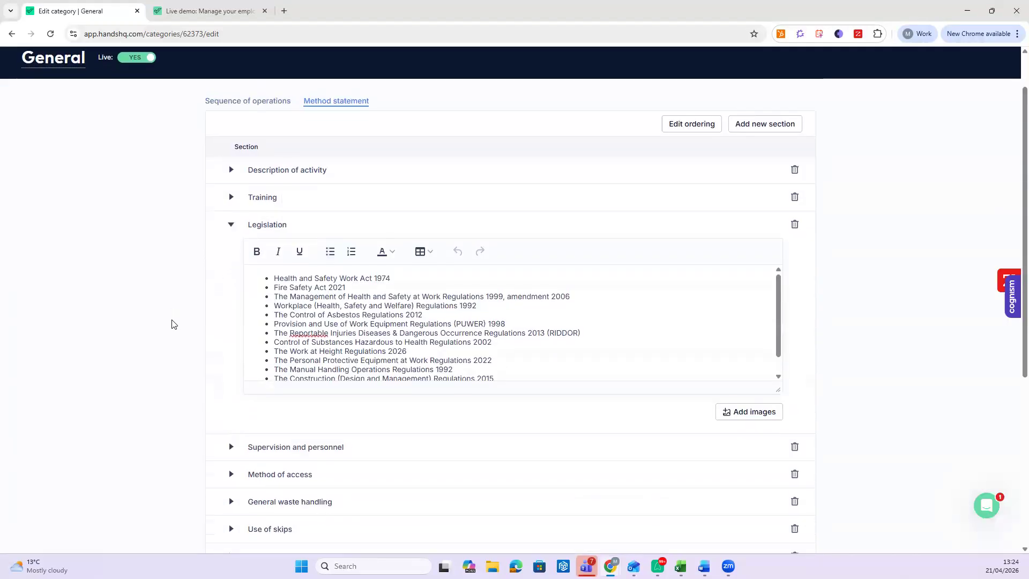